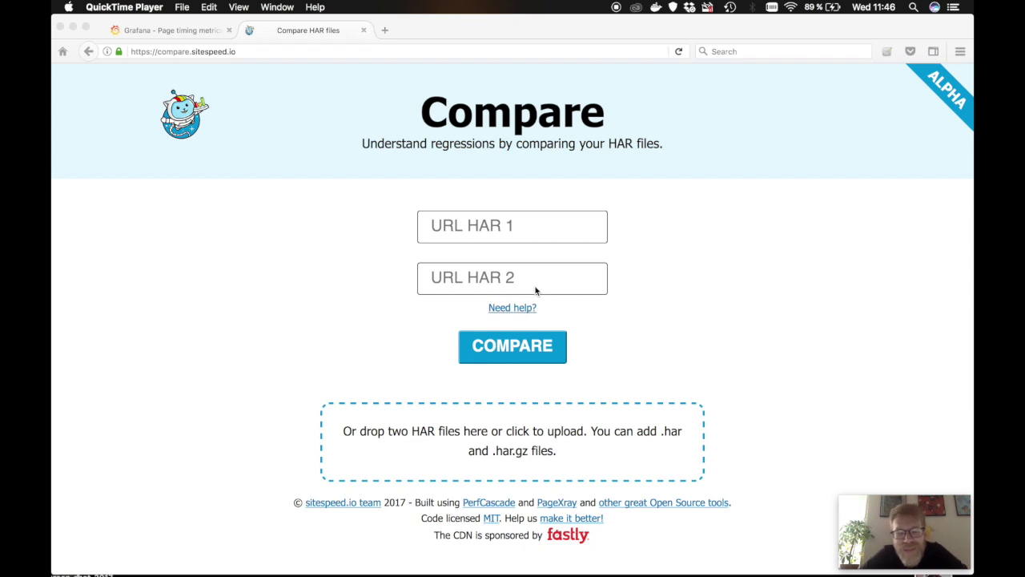
Step: Upload chrome.har and firefox.har together from the hars folder in Finder to compare them
mouse_move(240, 565)
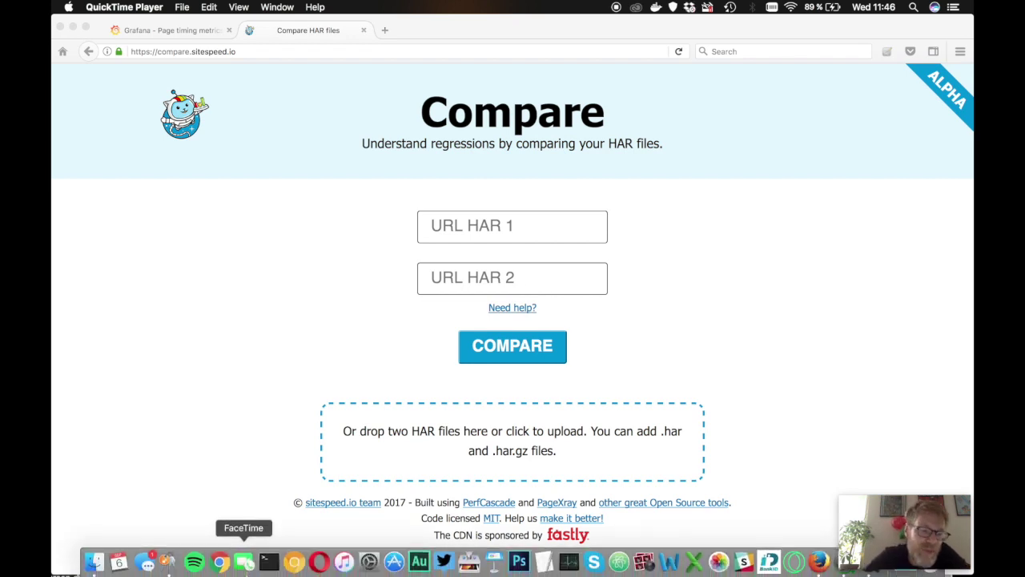
left_click(93, 563)
left_click(785, 177)
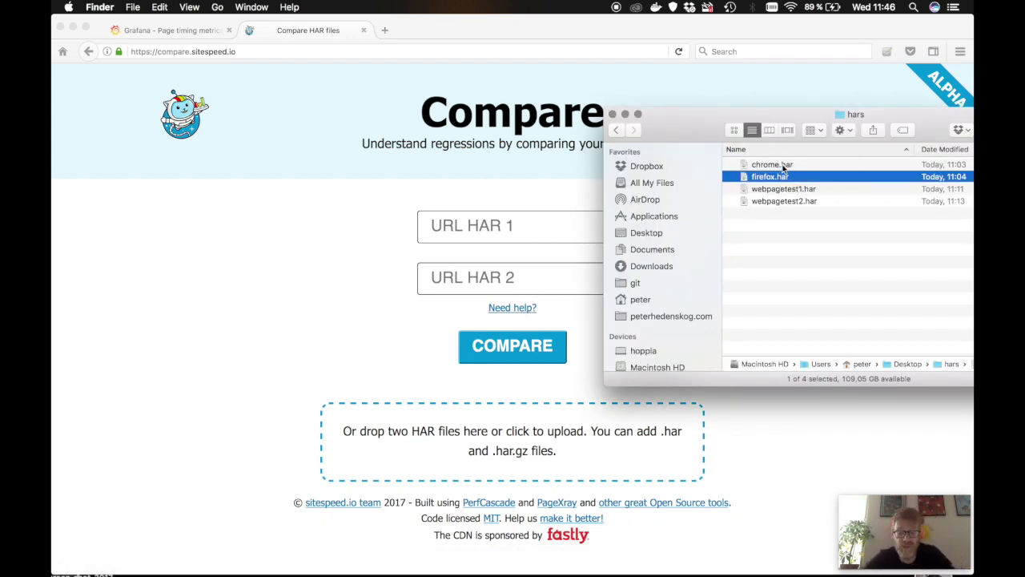
left_click(783, 164, "super")
left_click_drag(780, 165, 487, 442)
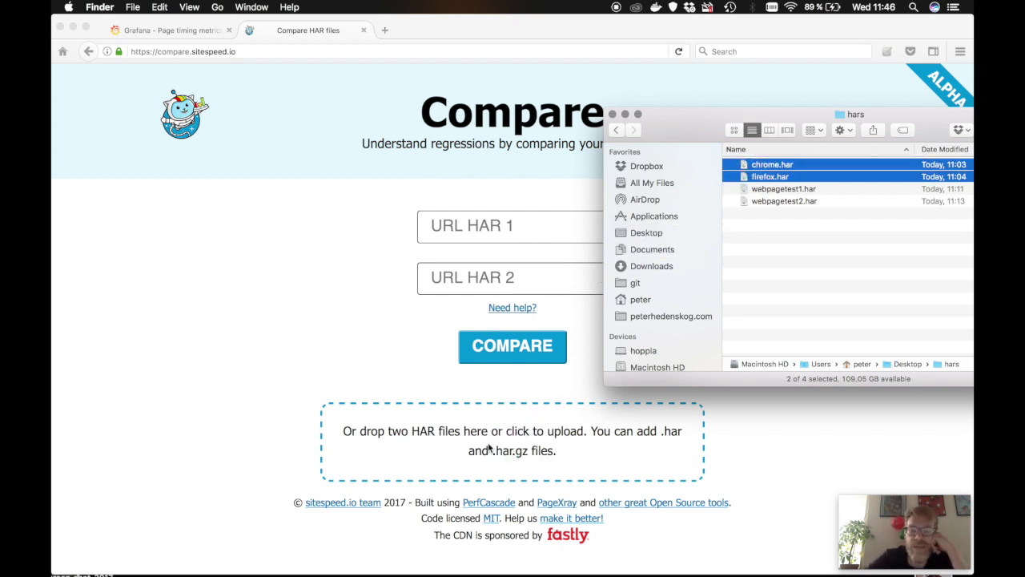
left_click(424, 337)
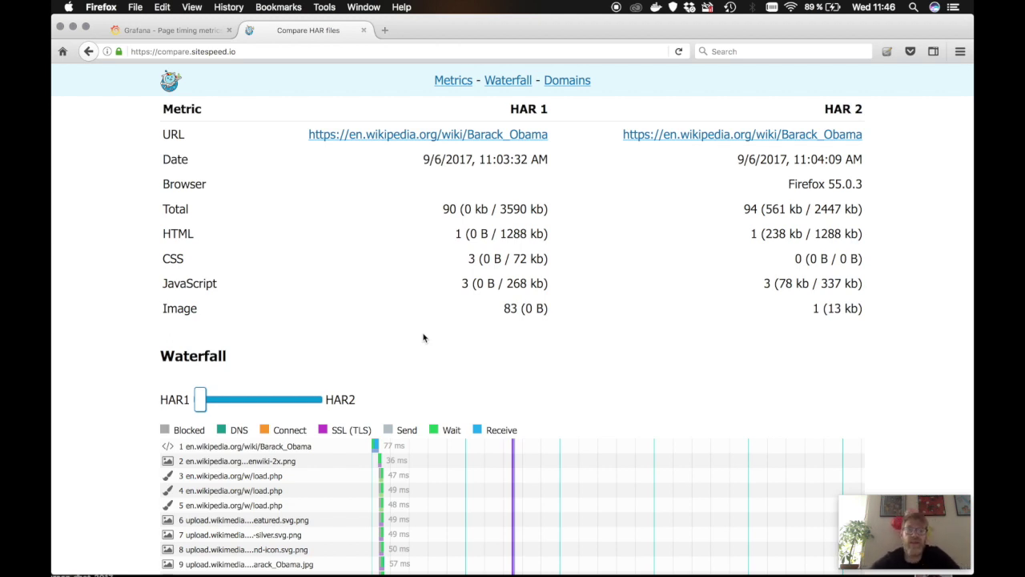
Step: Examine the total request counts and transfer sizes of HAR 1 and HAR 2 in the metrics table
left_click_drag(444, 205, 460, 208)
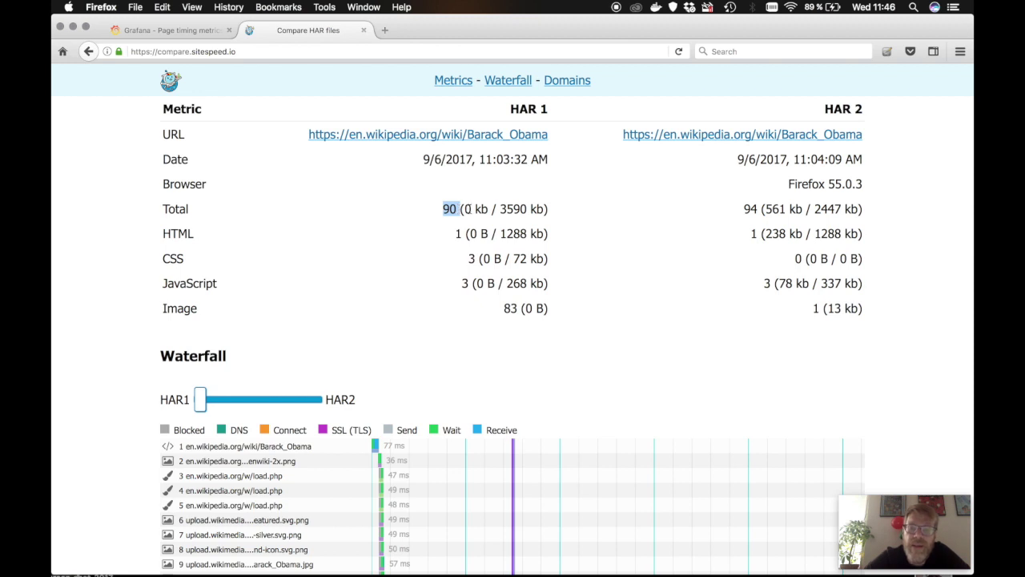
left_click_drag(463, 208, 506, 208)
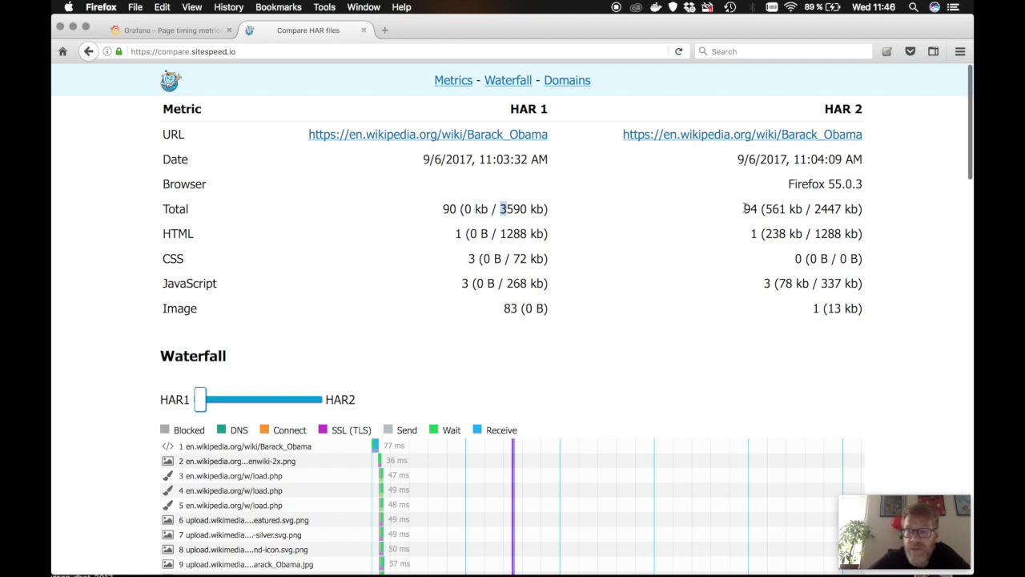
left_click(825, 208)
left_click_drag(862, 208, 746, 206)
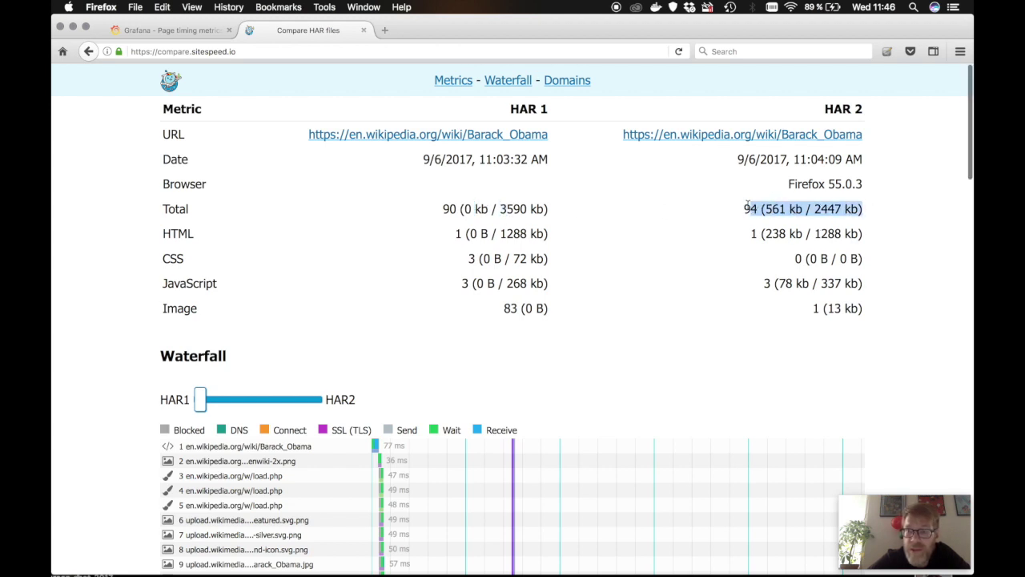
left_click(747, 208)
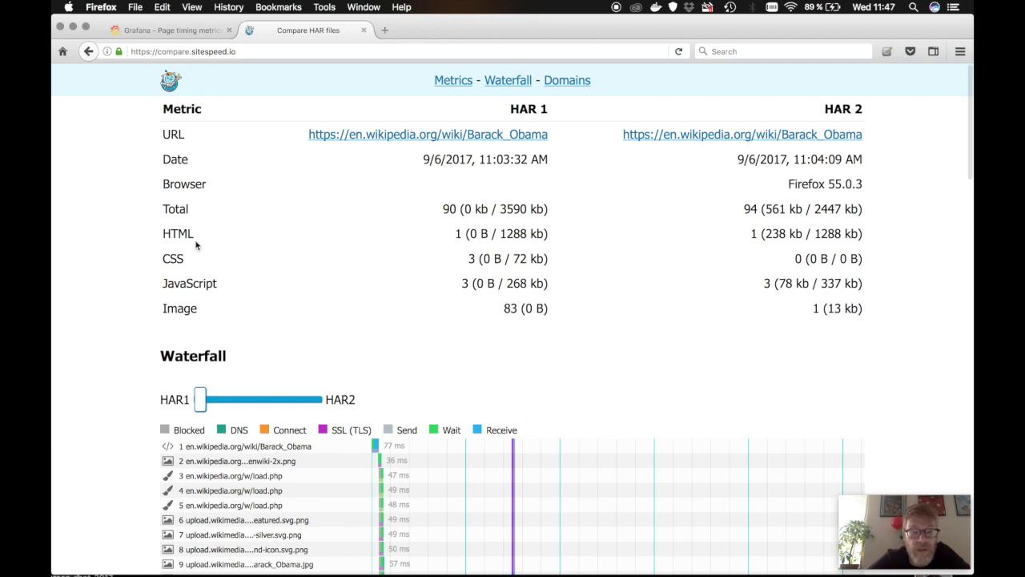
Step: Fade the waterfall overlay slightly from HAR1 towards HAR2 and look through the overlaid requests
scroll(196, 245, "down", 5)
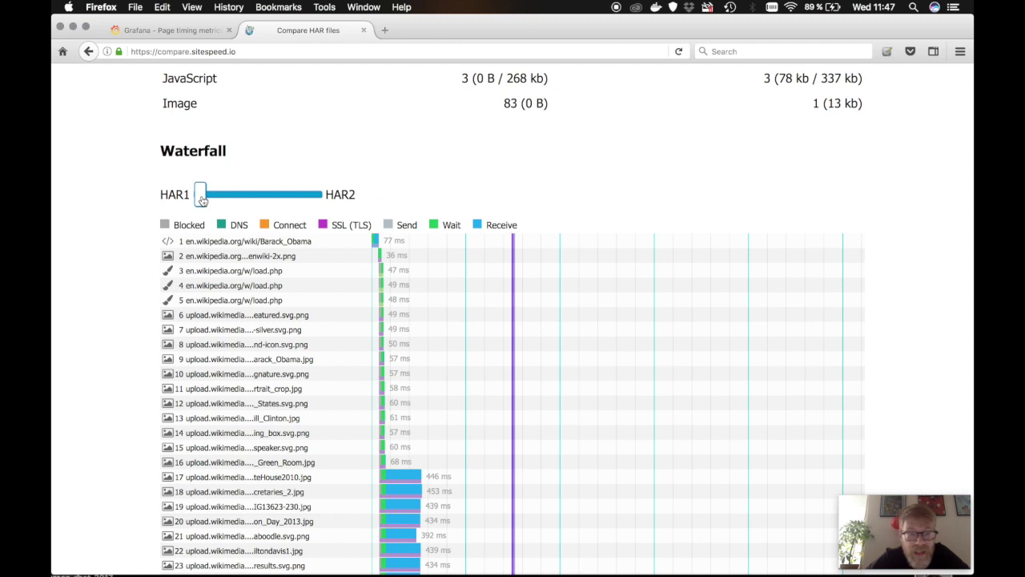
mouse_move(201, 198)
left_mouse_down()
mouse_move(318, 197)
mouse_move(219, 198)
left_mouse_up()
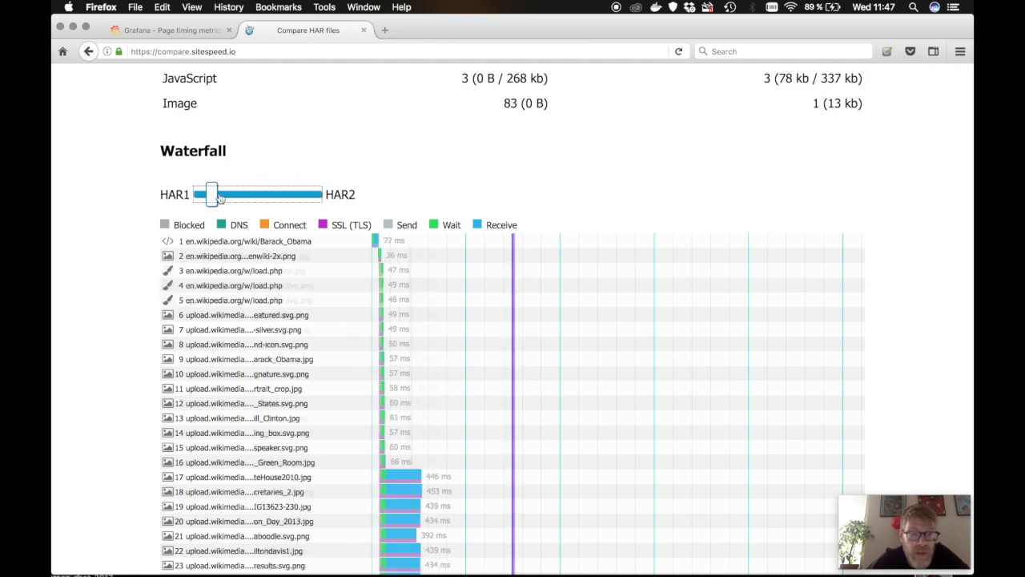
scroll(331, 160, "down", 15)
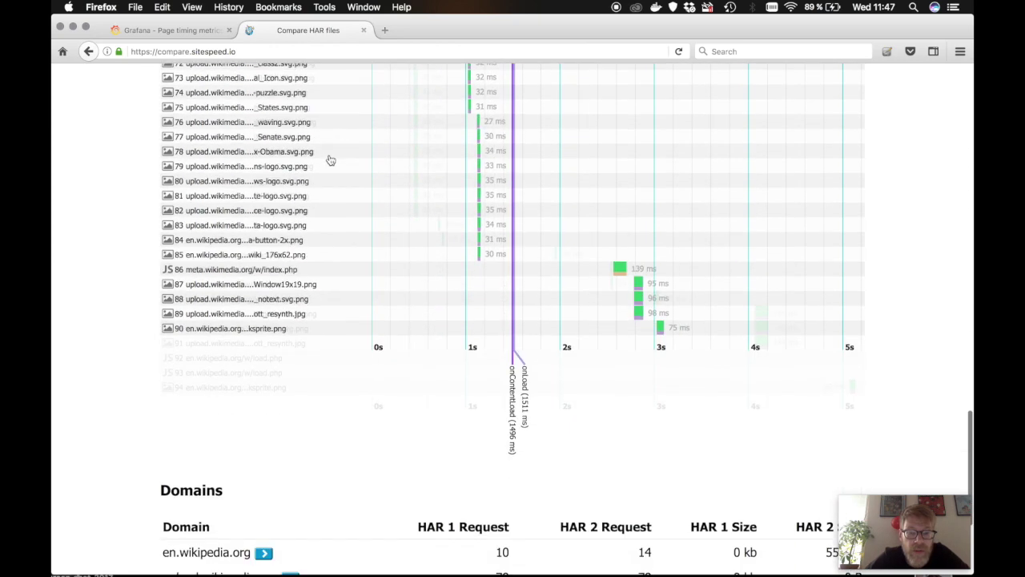
Step: Expand the en.wikipedia.org entry under Domains to compare the time spent in both HAR files
scroll(331, 216, "down", 5)
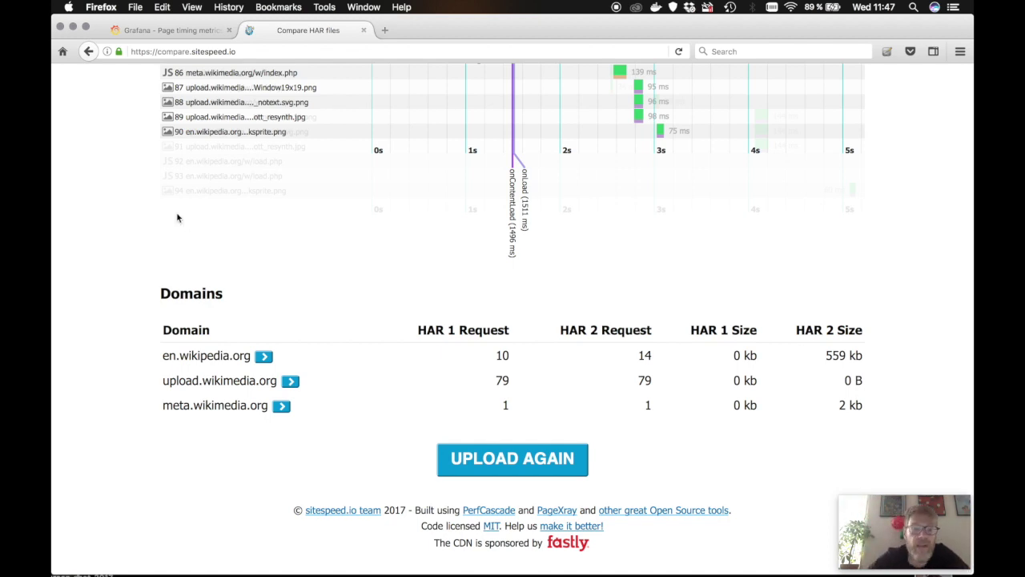
left_click(263, 355)
scroll(332, 303, "down", 2)
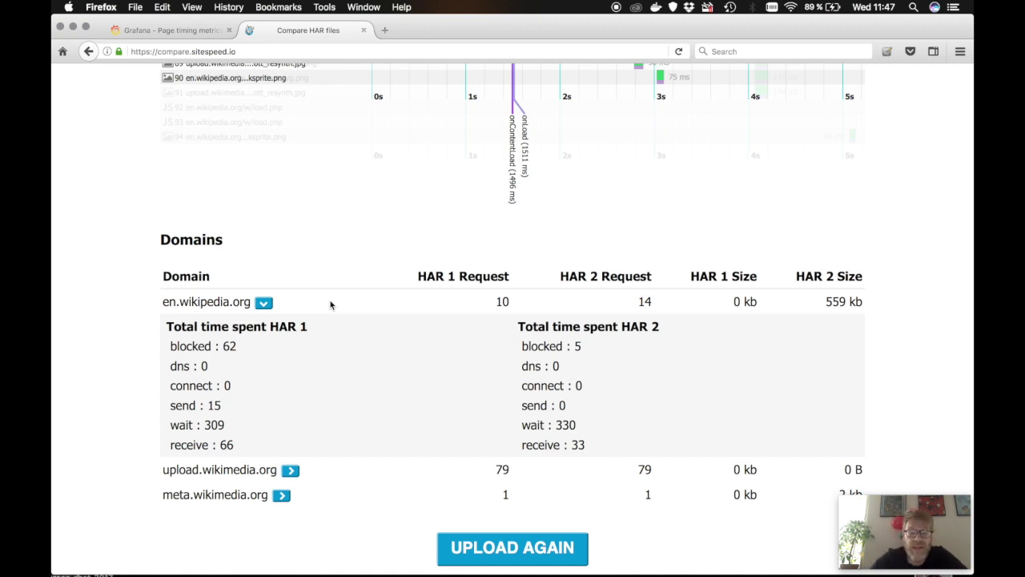
Step: Reload the comparison page, upload webpagetest1.har and webpagetest2.har from the hars folder, and close the Finder window
key("super+r")
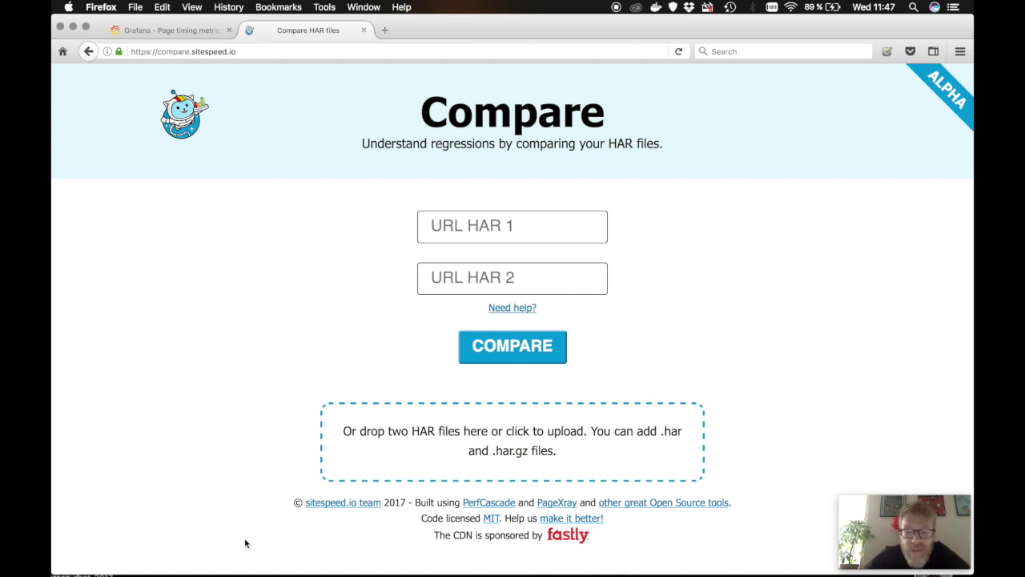
mouse_move(194, 562)
left_click(93, 560)
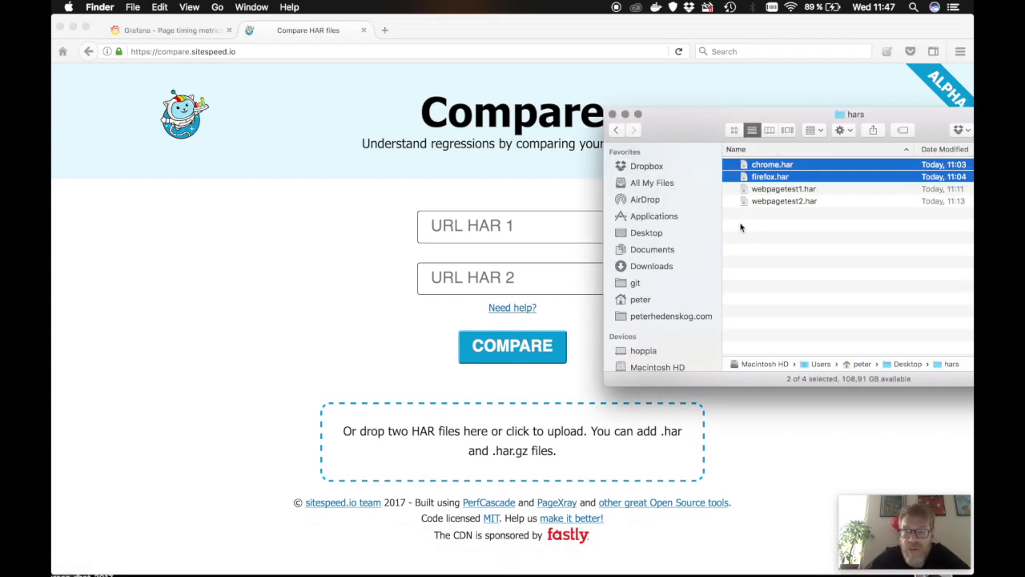
left_click(775, 201)
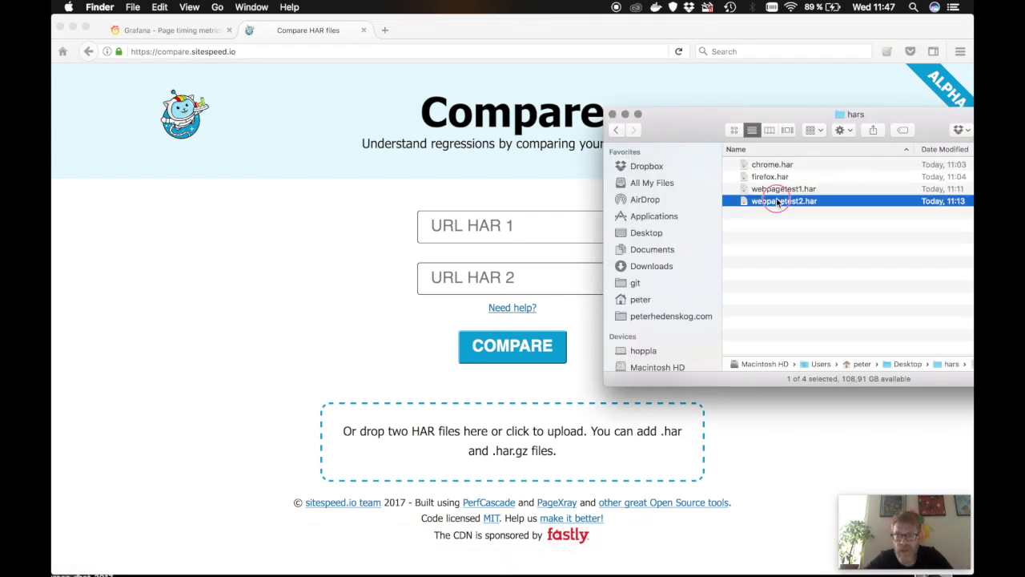
left_click(776, 192)
left_click(777, 201, "shift")
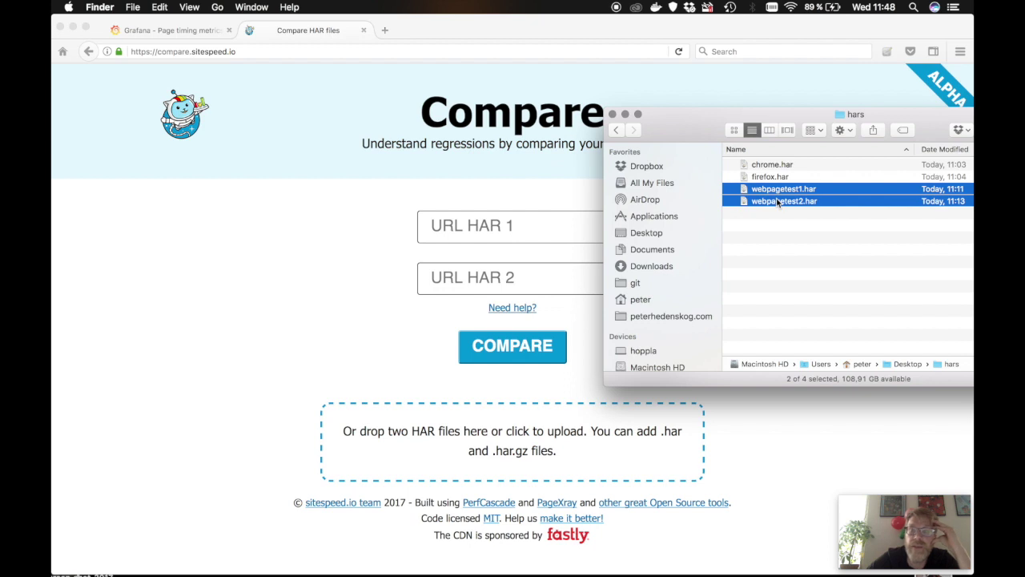
left_click_drag(776, 198, 535, 432)
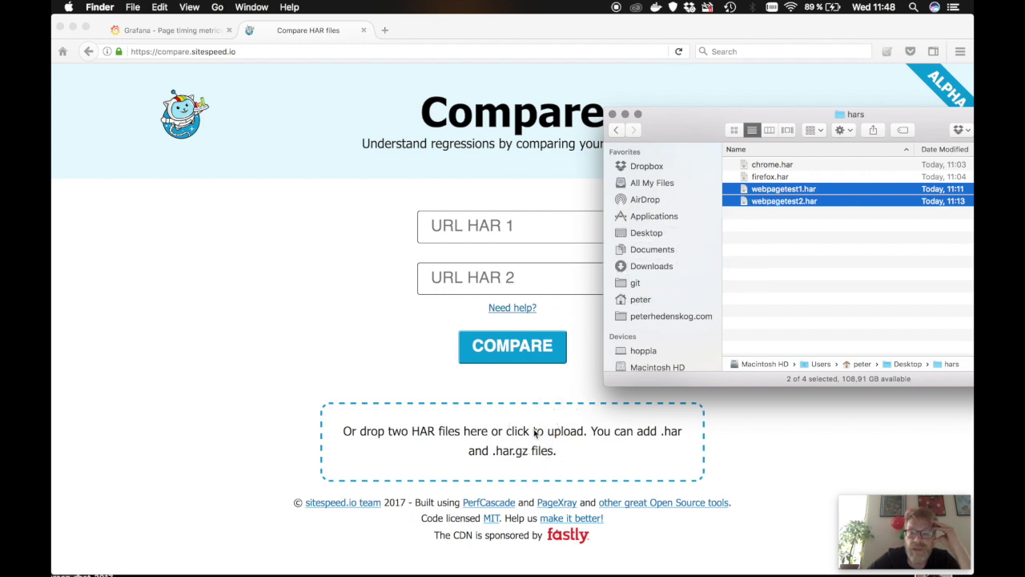
left_click(612, 113)
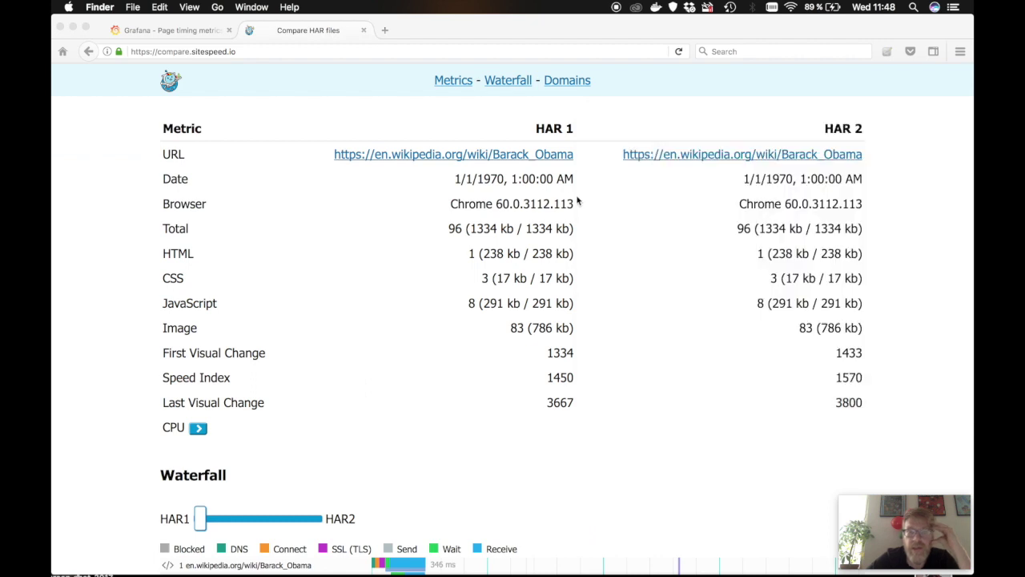
Step: Examine the metrics table of the two WebPageTest HARs, comparing the visual metrics and especially Speed Index
scroll(552, 196, "down", 2)
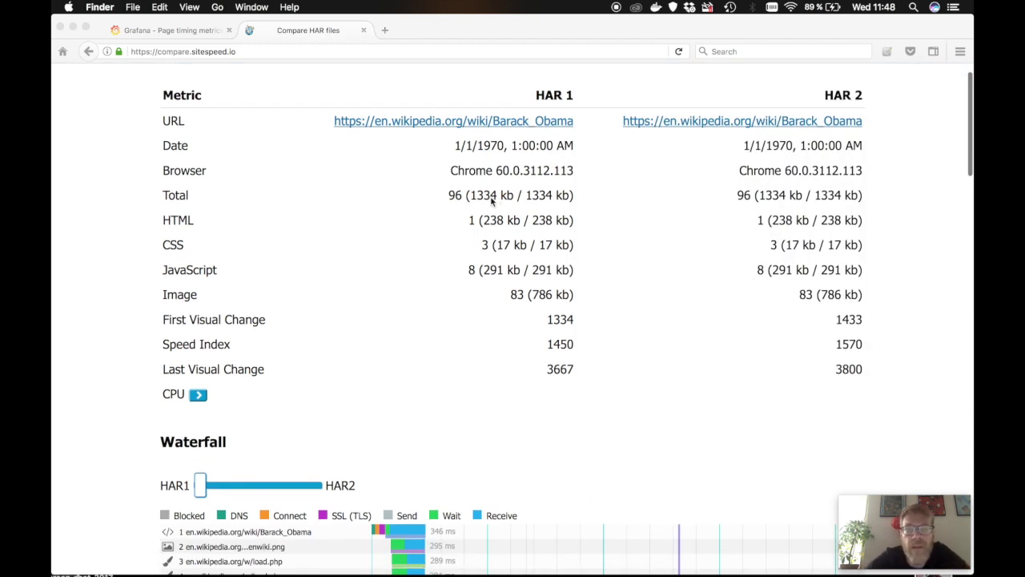
scroll(479, 217, "down", 1)
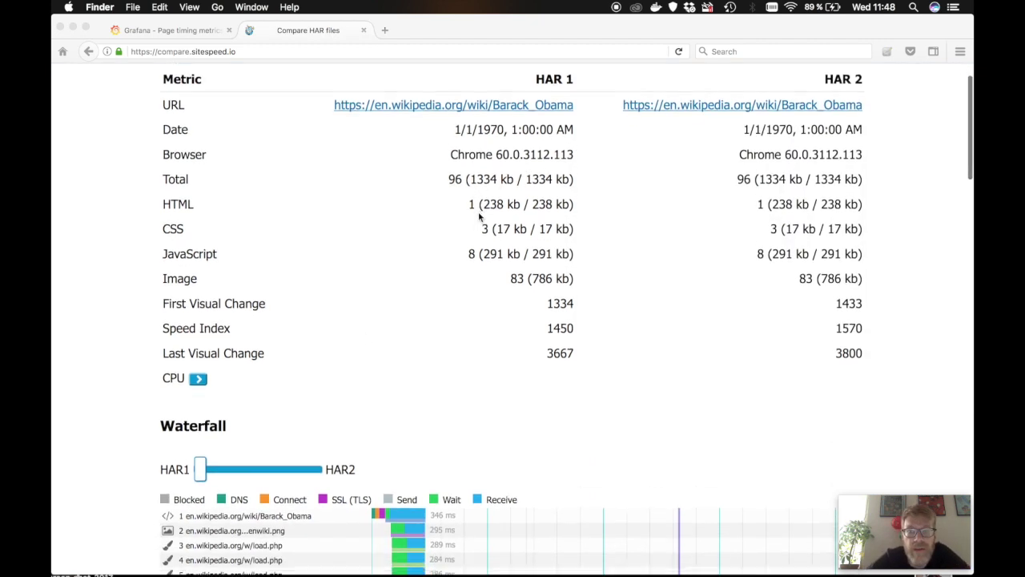
scroll(479, 216, "down", 2)
scroll(490, 195, "down", 2)
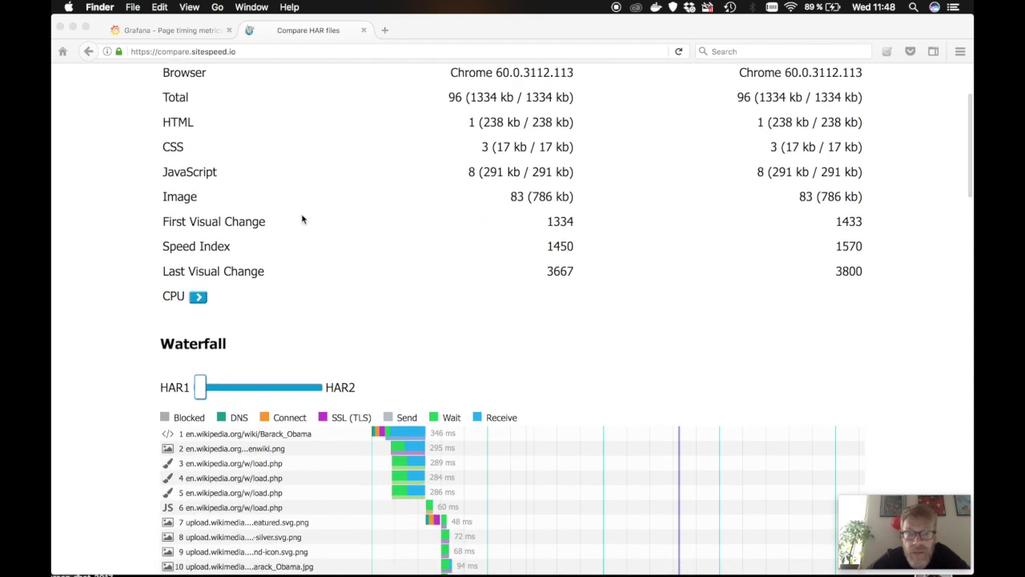
left_click(875, 228)
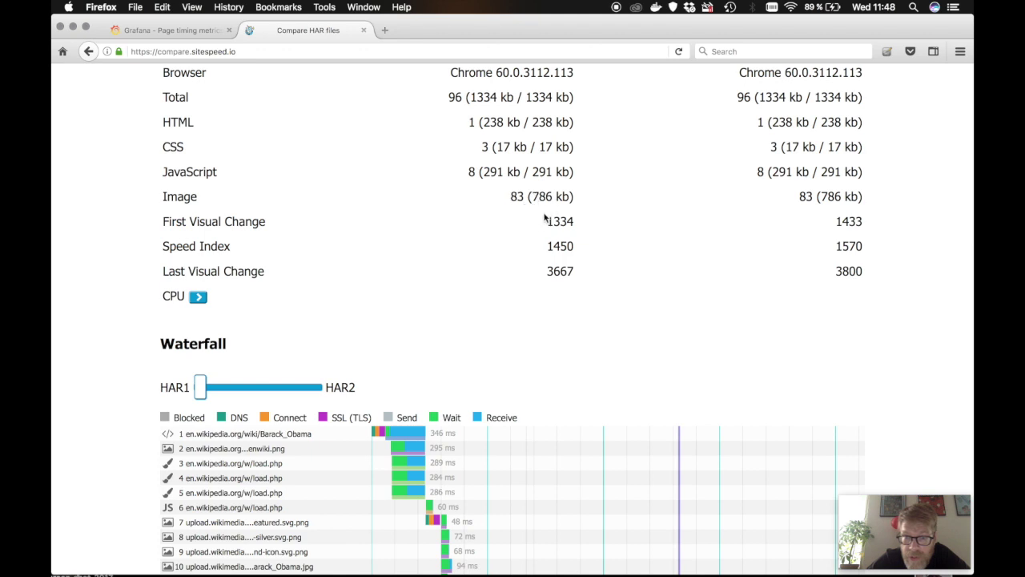
double_click(560, 246)
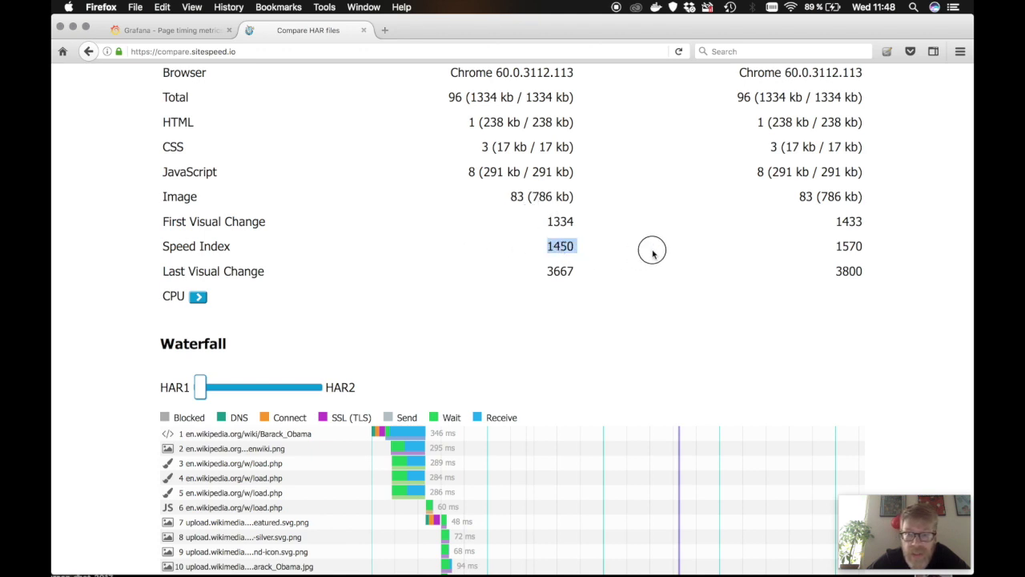
double_click(849, 246, "super")
left_click(852, 247)
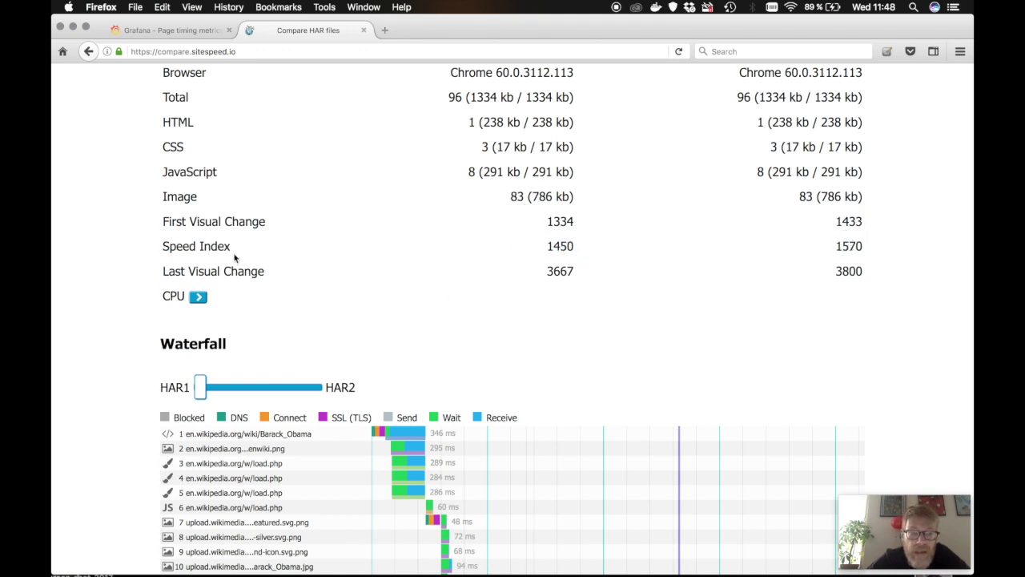
Step: Expand the CPU details, compare the values of both HAR files, and collapse the details again
scroll(242, 264, "down", 2)
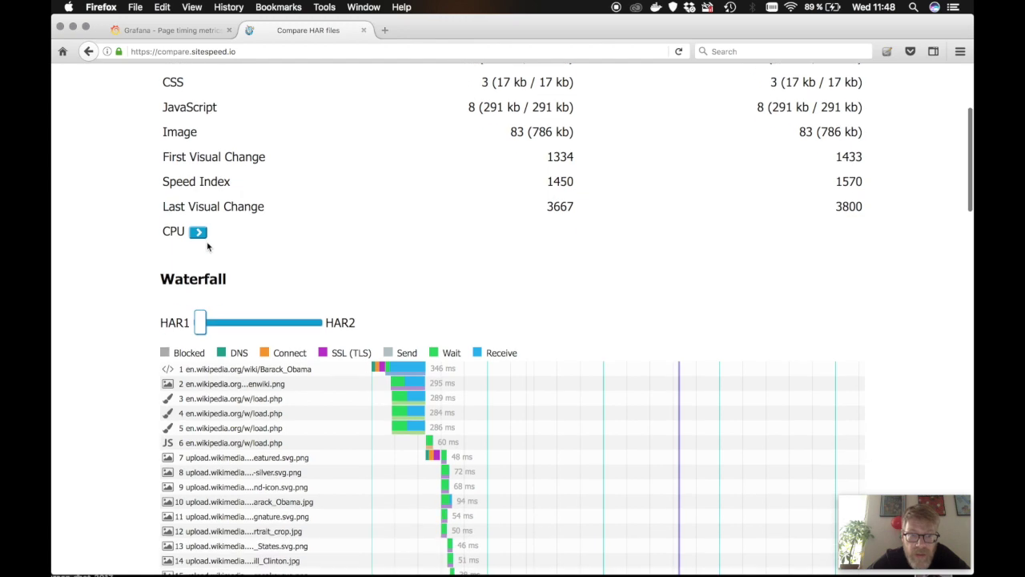
left_click(198, 234)
scroll(356, 196, "down", 4)
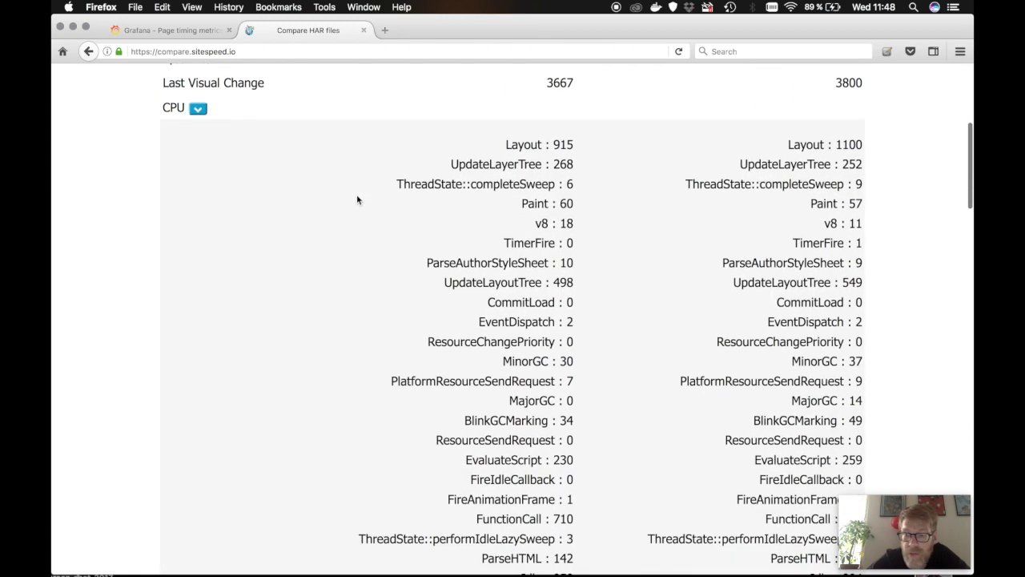
scroll(357, 199, "down", 4)
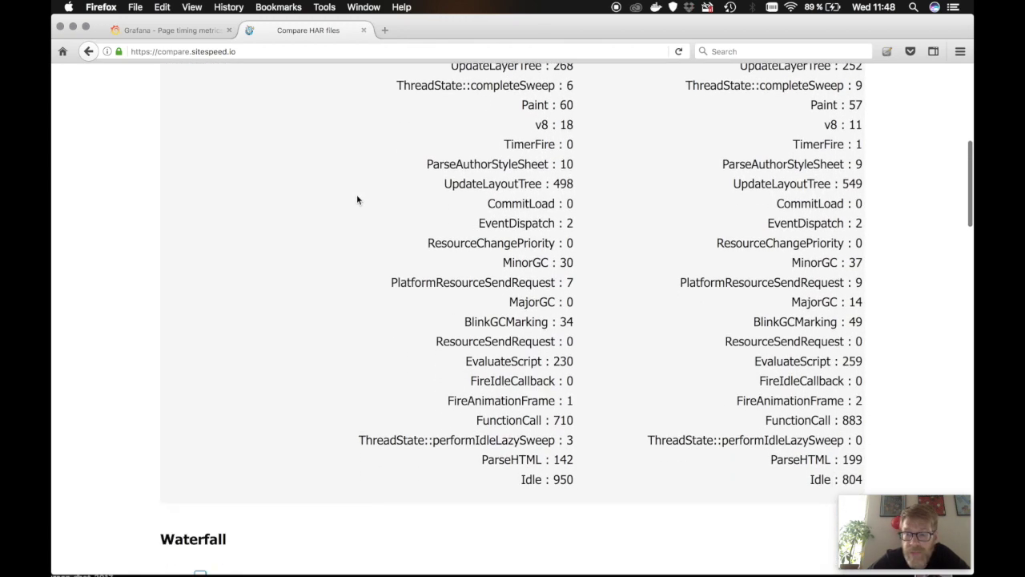
scroll(357, 199, "up", 6)
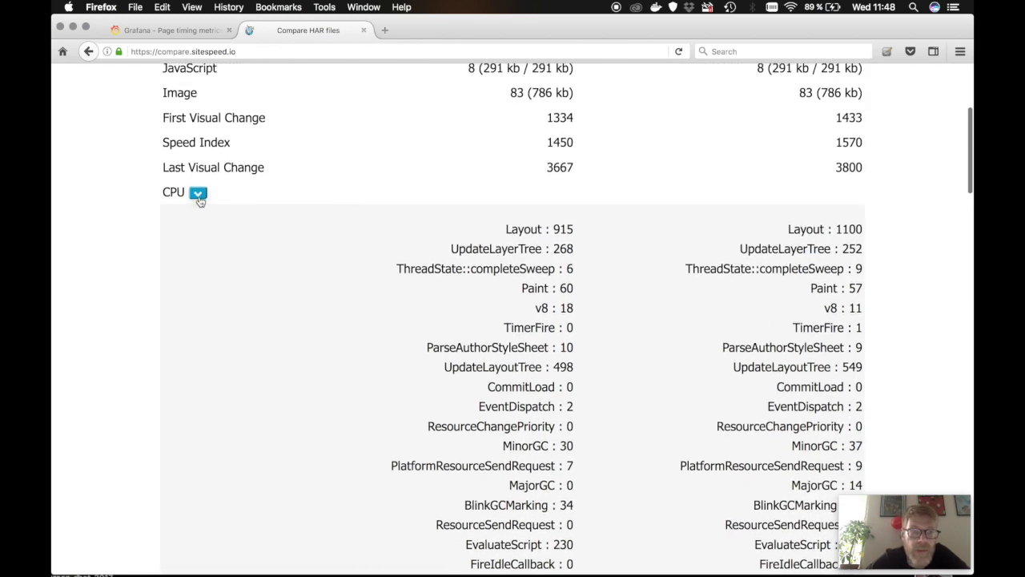
left_click(197, 194)
Step: Look through the full request waterfall of the WebPageTest comparison and return to the metrics
scroll(299, 165, "down", 6)
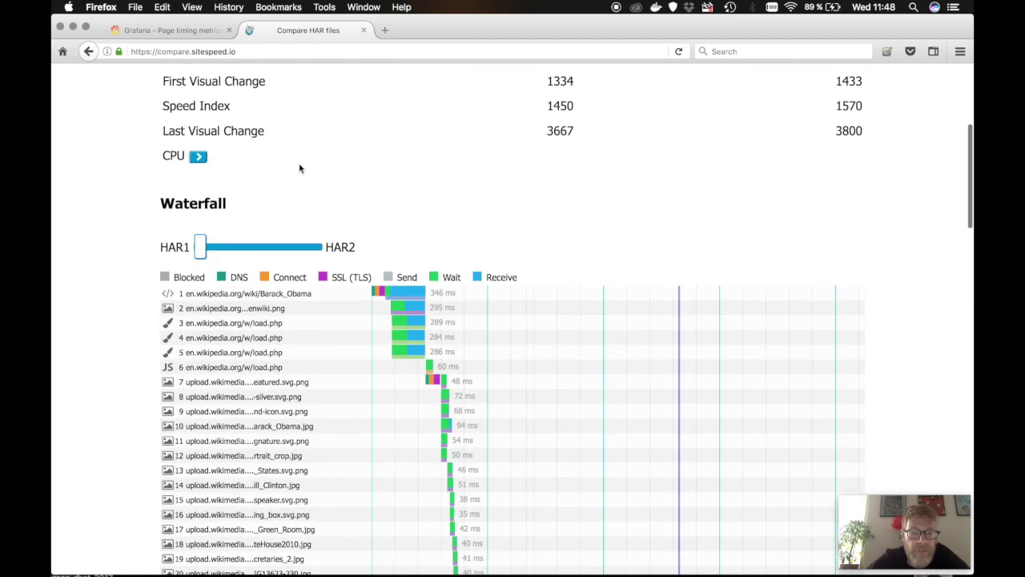
scroll(299, 166, "down", 20)
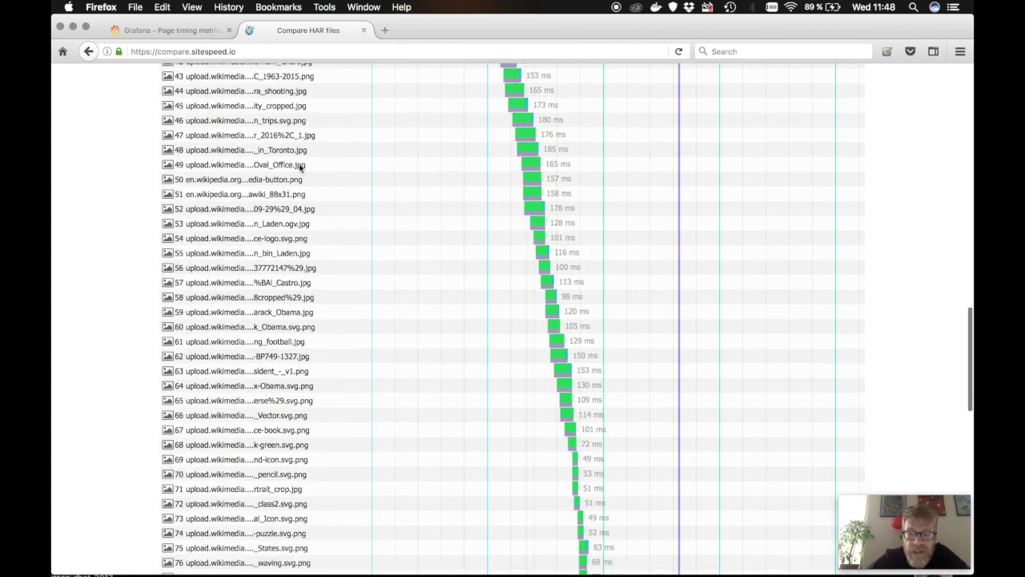
scroll(299, 166, "down", 8)
scroll(299, 167, "up", 20)
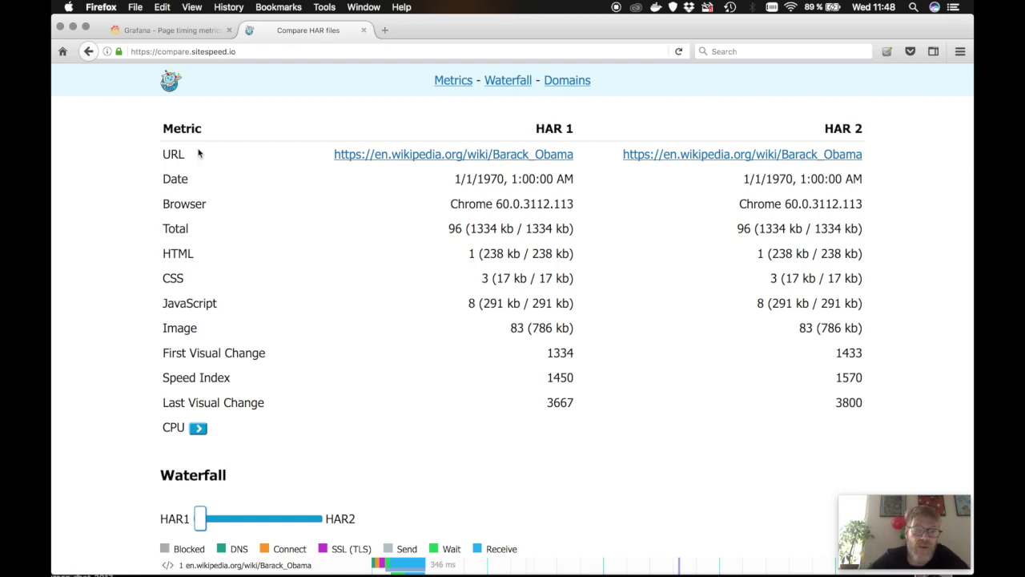
left_click(172, 88)
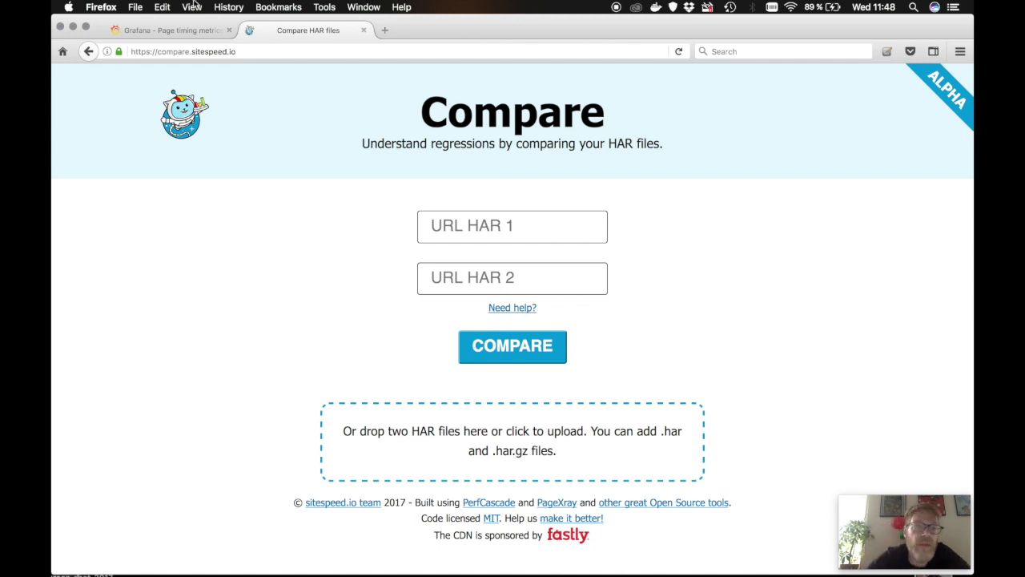
left_click(189, 30)
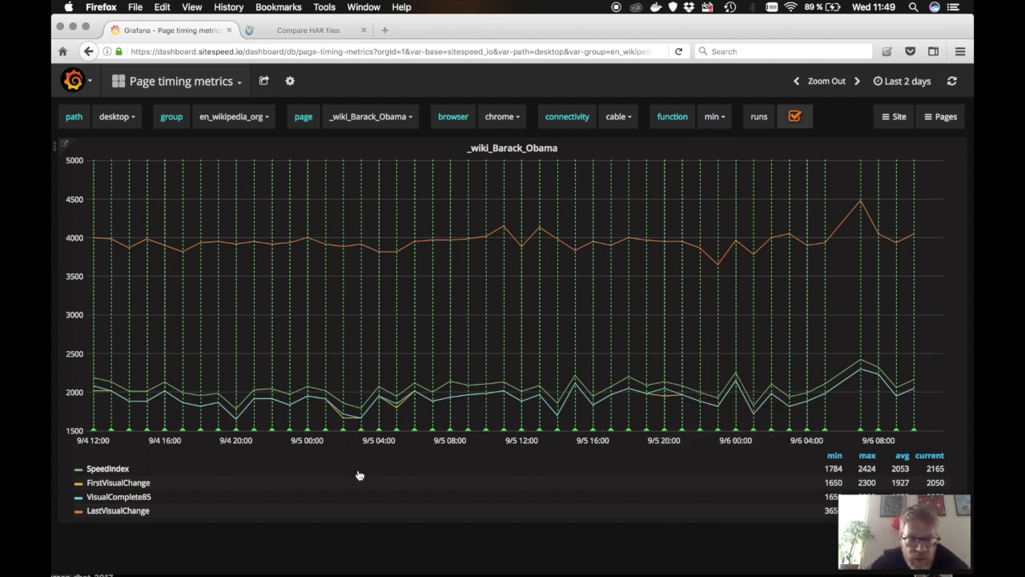
mouse_move(737, 444)
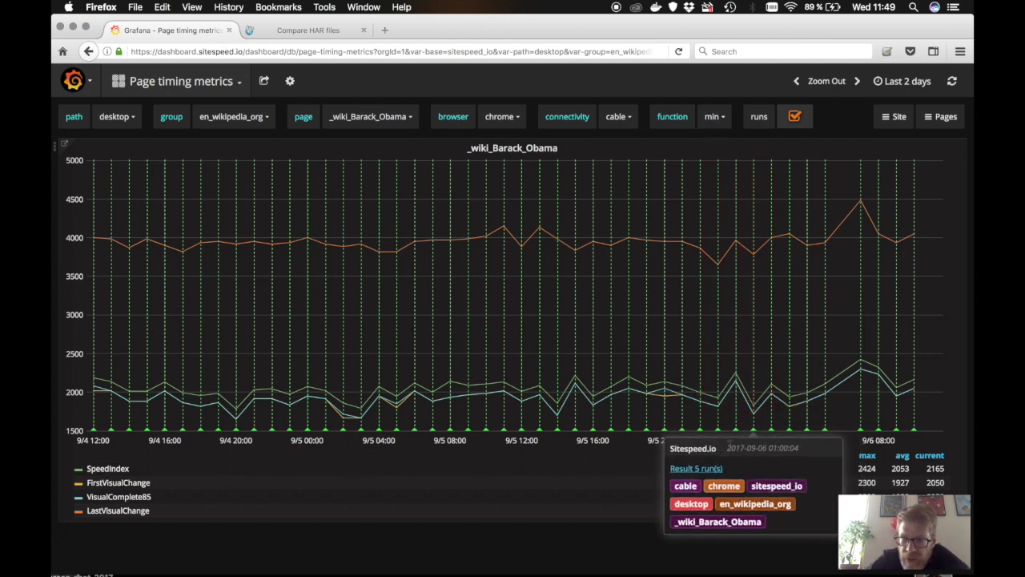
left_click(705, 469)
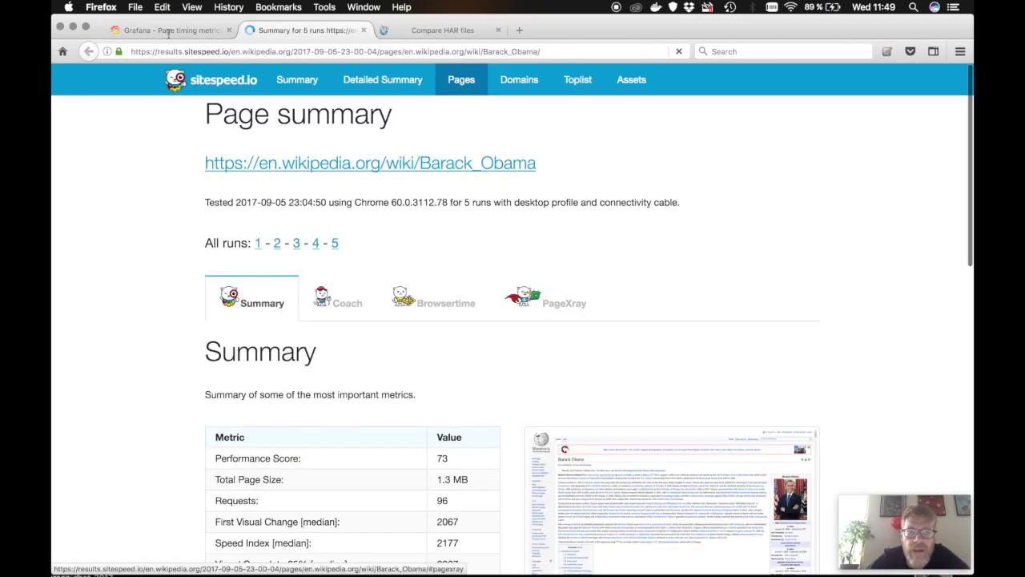
Step: Open the result page for the run at the chart's LastVisualChange peak, shortly before 9/6 08:00, from the Grafana dashboard
left_click(148, 30)
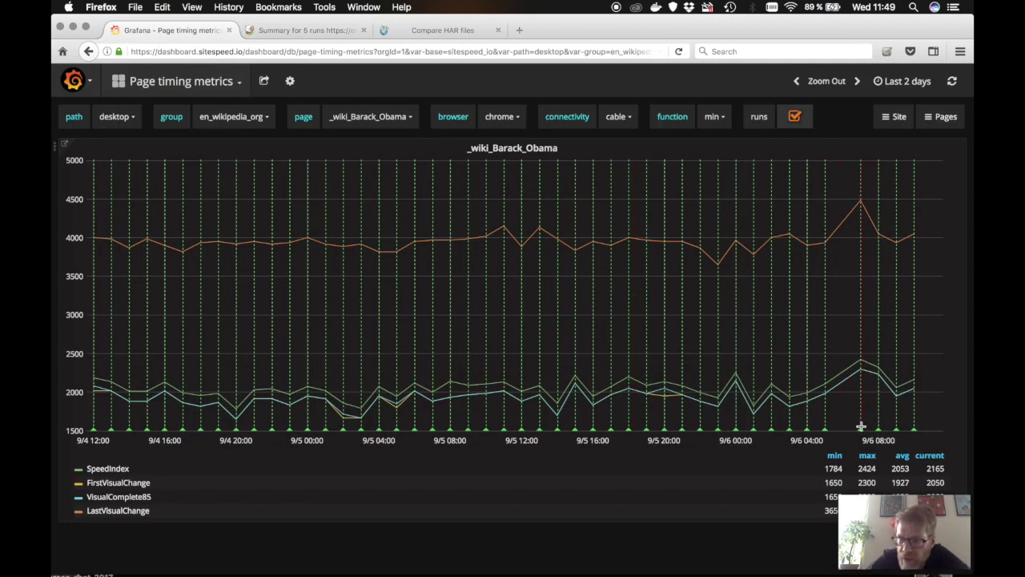
mouse_move(862, 427)
left_click(791, 471)
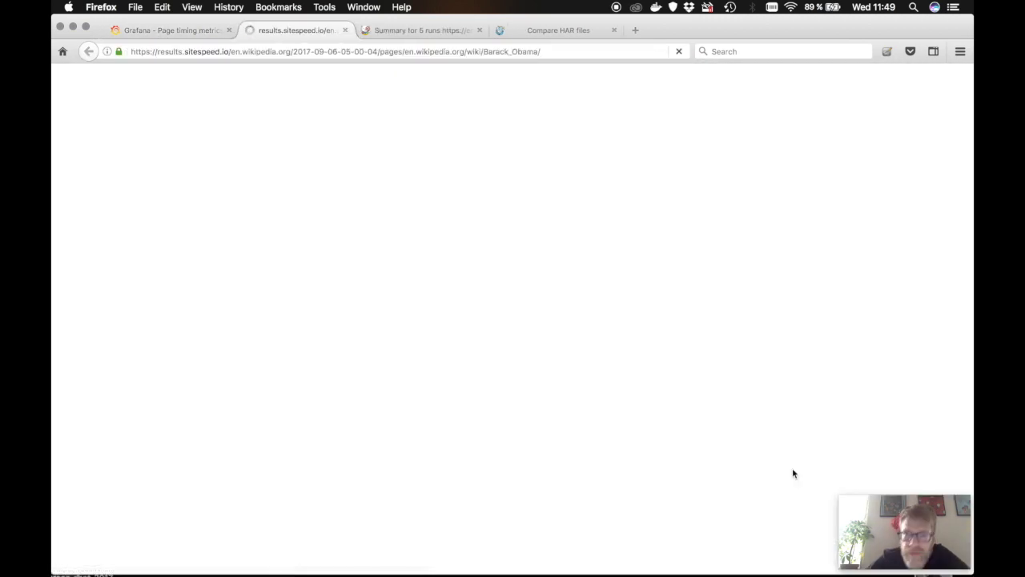
left_click(449, 31)
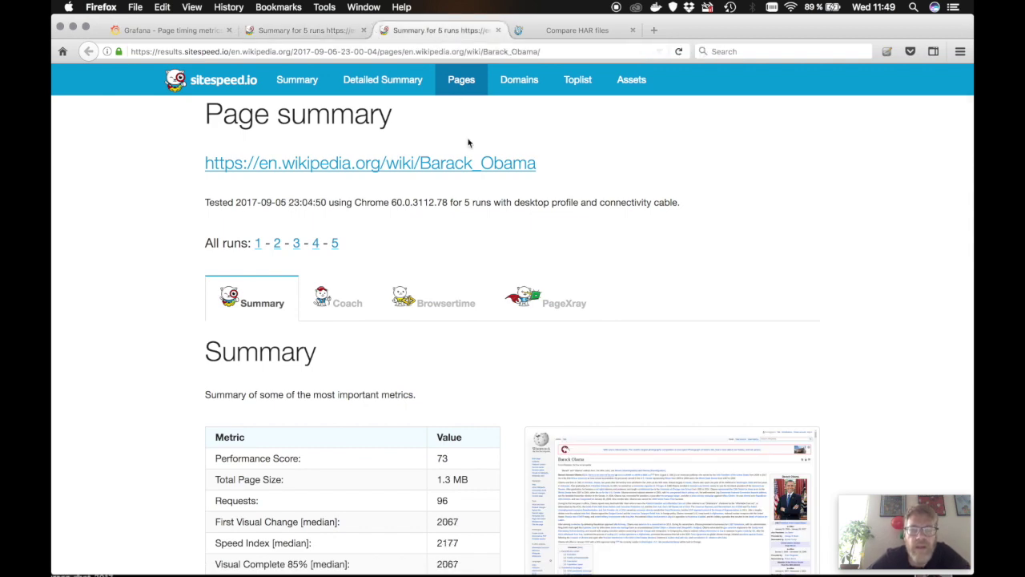
scroll(468, 142, "down", 10)
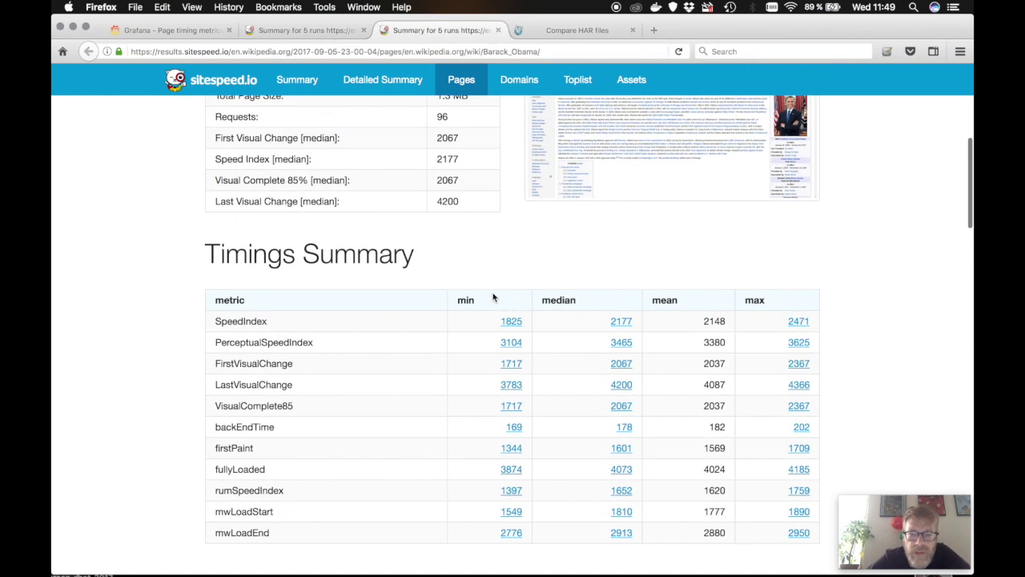
scroll(473, 258, "up", 10)
scroll(472, 258, "down", 7)
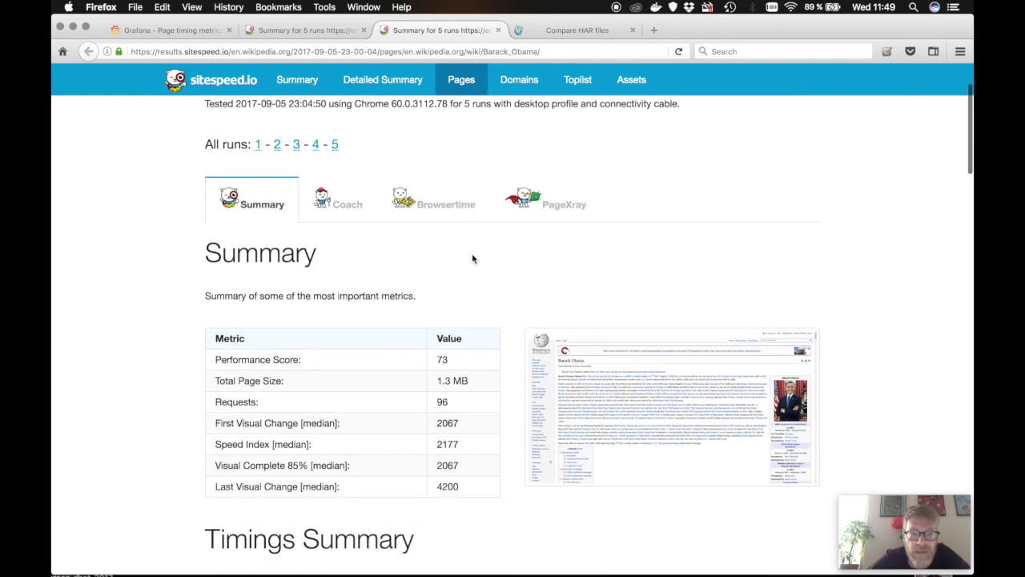
scroll(472, 253, "down", 1)
left_click(507, 379)
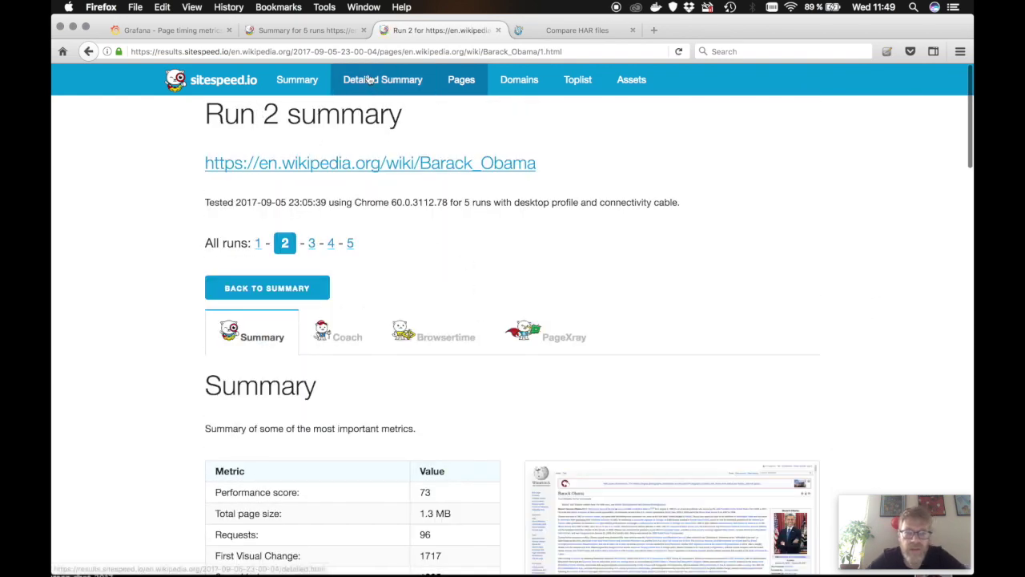
Step: Copy the address of the Run 2 summary, ending in /Barack_Obama/1.html, into the comparison form as the URL of HAR 1
left_click(390, 49)
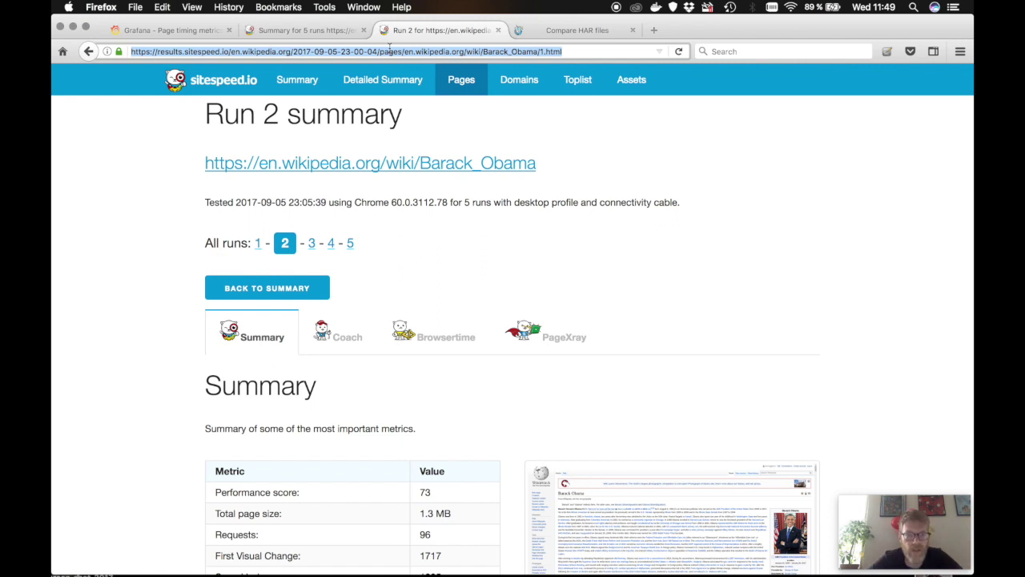
left_click(559, 34)
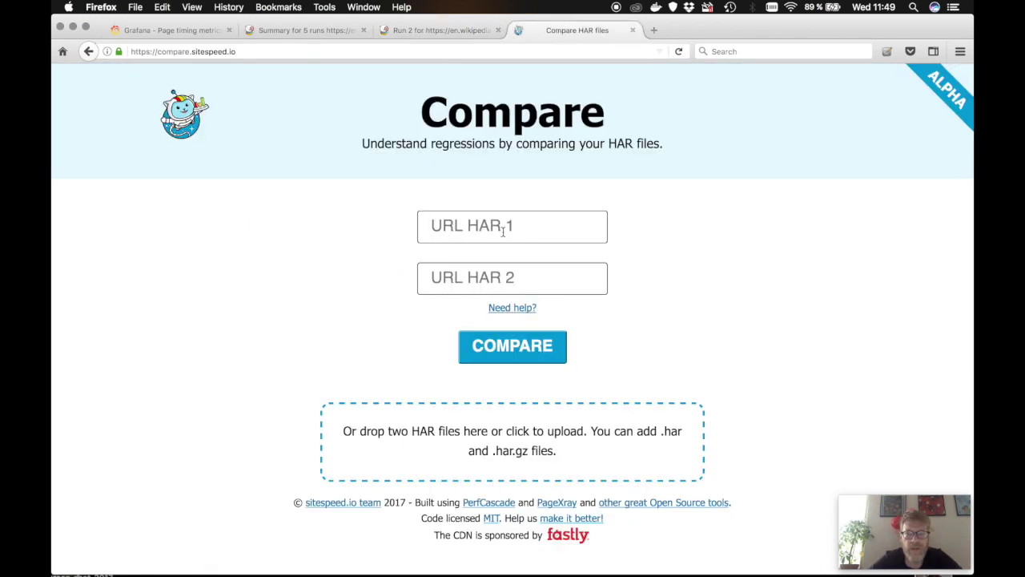
left_click(503, 229)
type("/Barack_Obama/1.html")
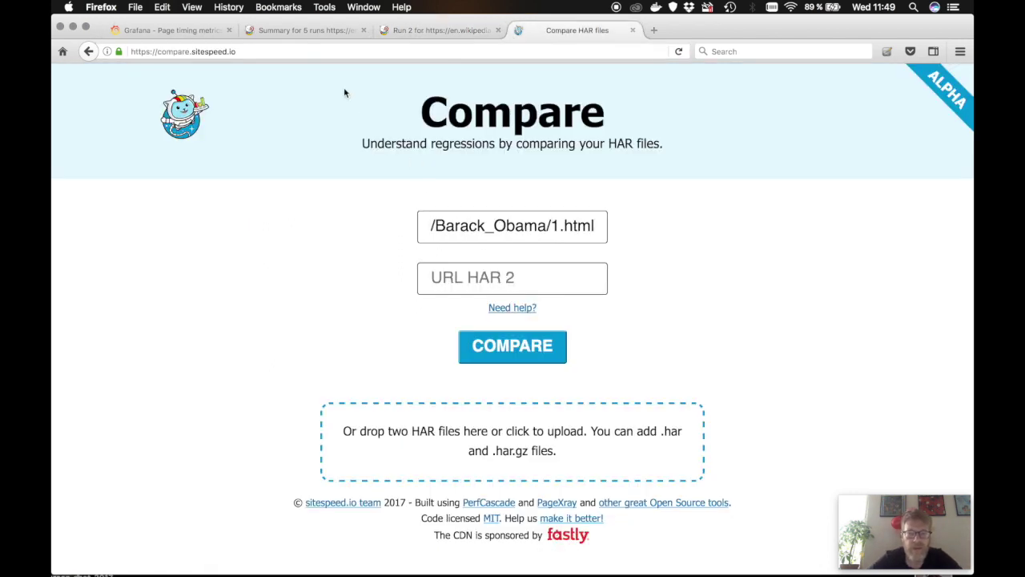
left_click(405, 34)
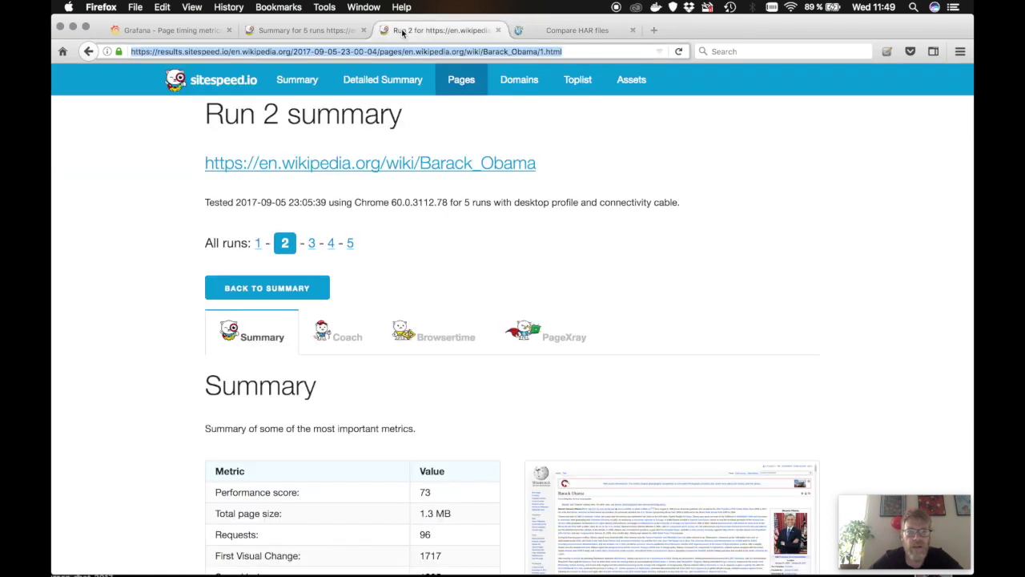
left_click(331, 33)
scroll(521, 344, "down", 10)
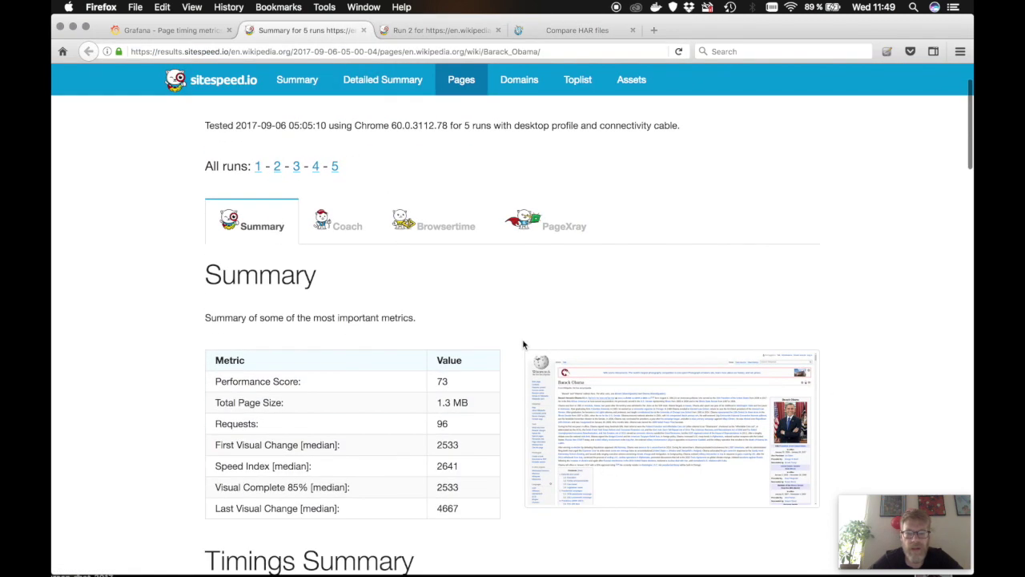
left_click(510, 297)
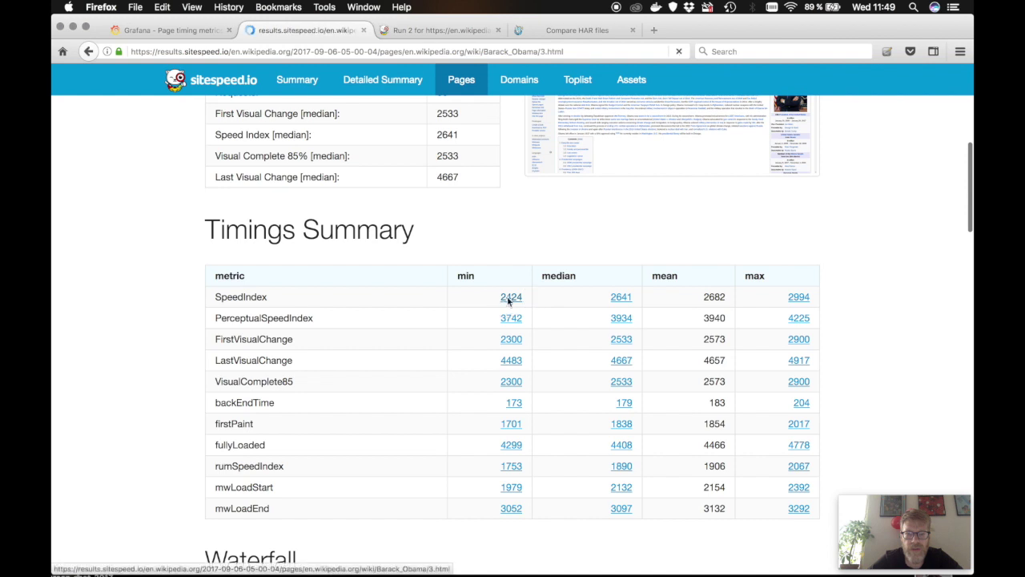
Step: Copy the address of the Run 4 summary into the comparison form as the URL of HAR 2 and run the comparison
left_click(489, 51)
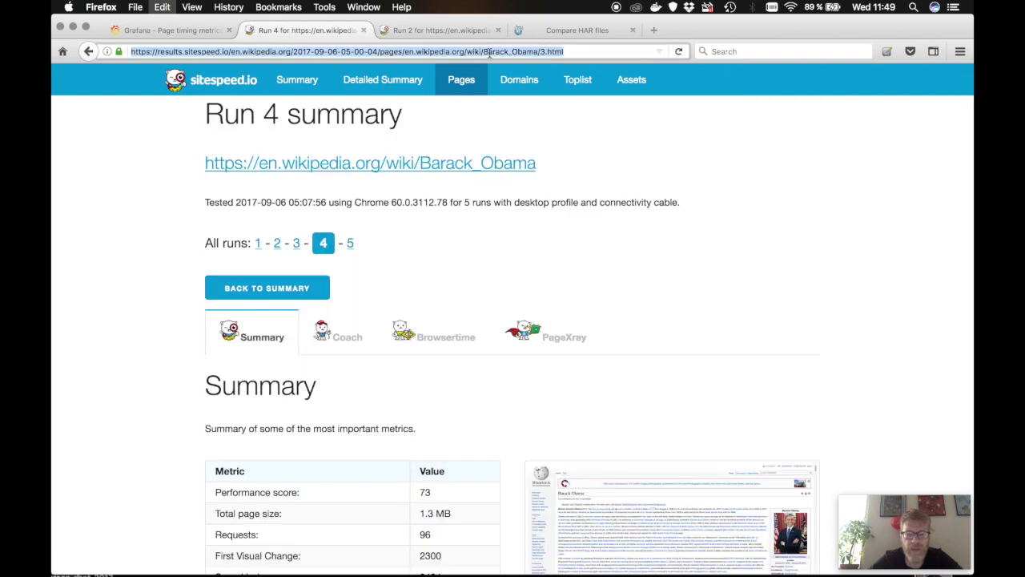
left_click(553, 31)
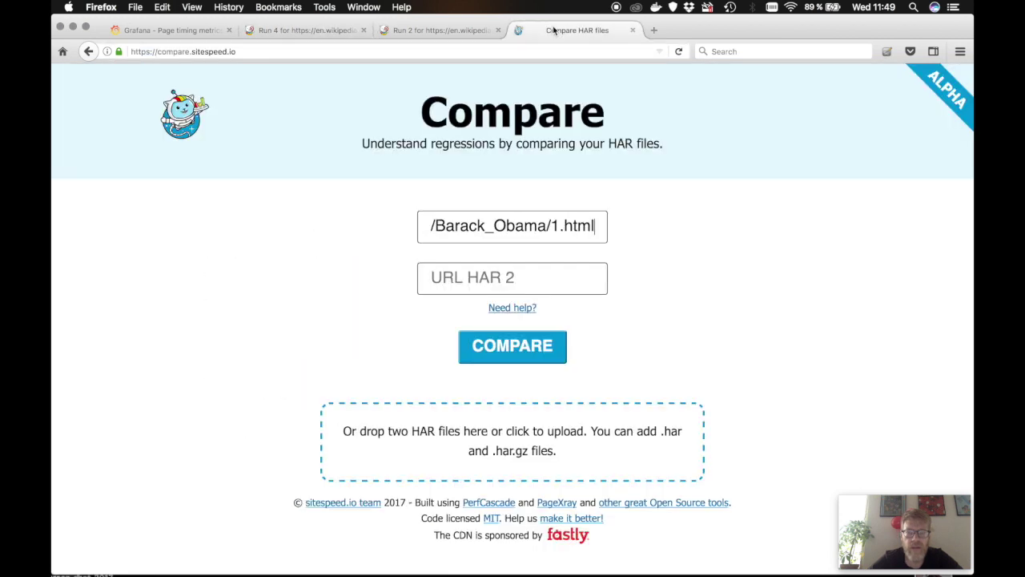
left_click(459, 277)
key("super+v")
left_click(512, 346)
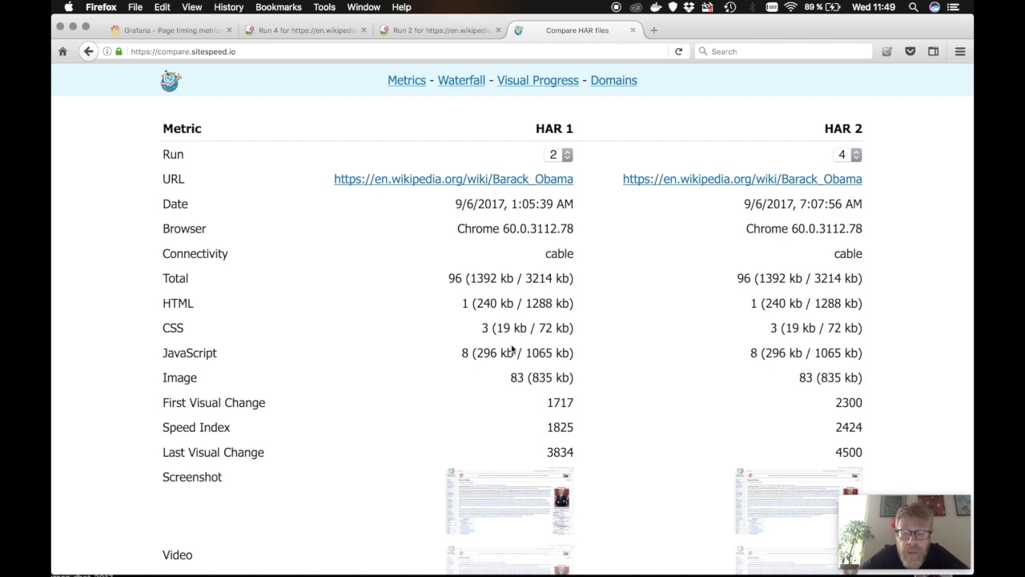
Step: Check the selectable runs of HAR 1 and examine both HARs' connectivity, visual metrics, screenshots, videos and result page links
left_click(563, 157)
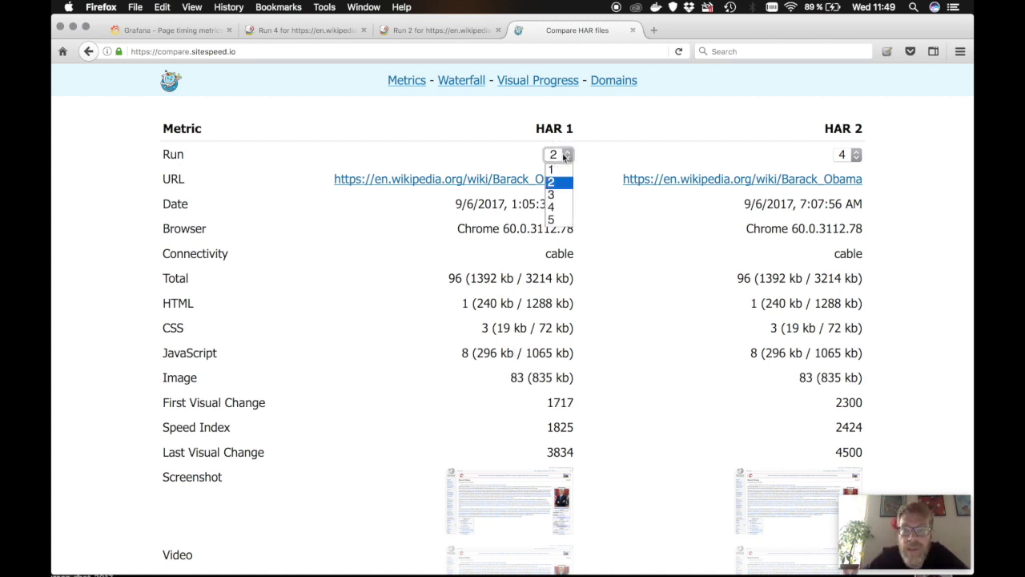
left_click(604, 145)
scroll(616, 148, "down", 3)
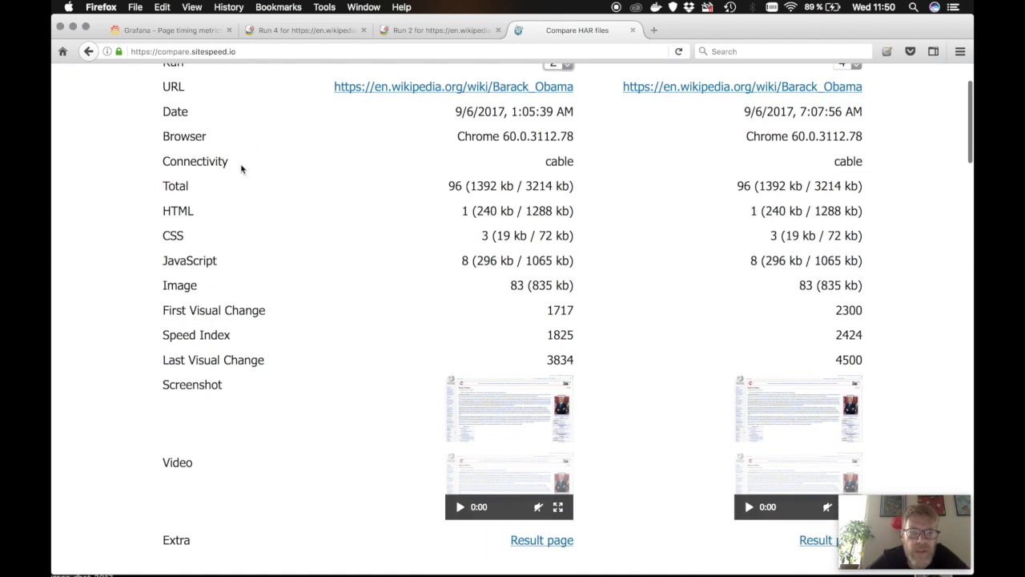
left_click_drag(241, 168, 157, 161)
left_click(309, 206)
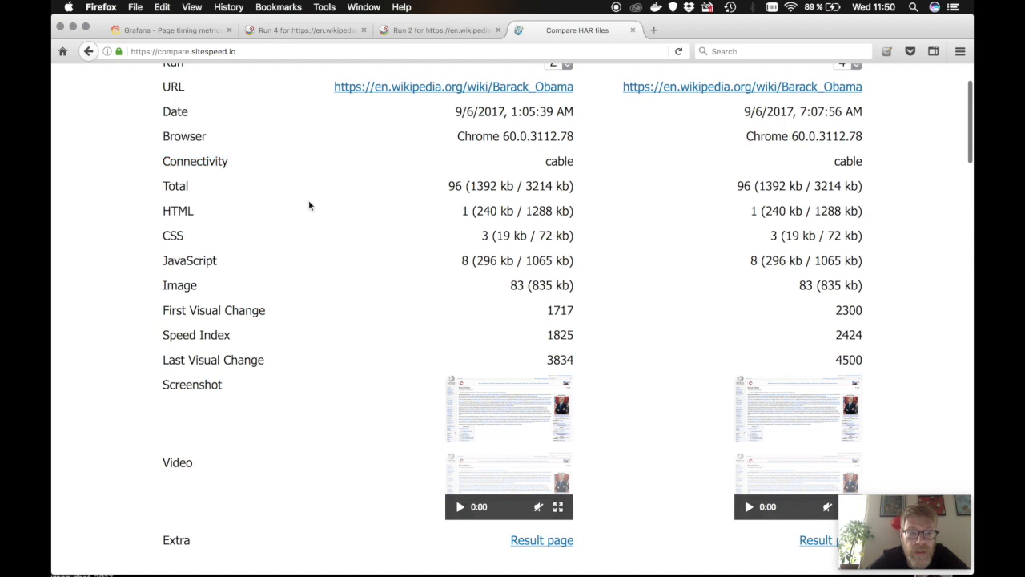
scroll(261, 307, "down", 2)
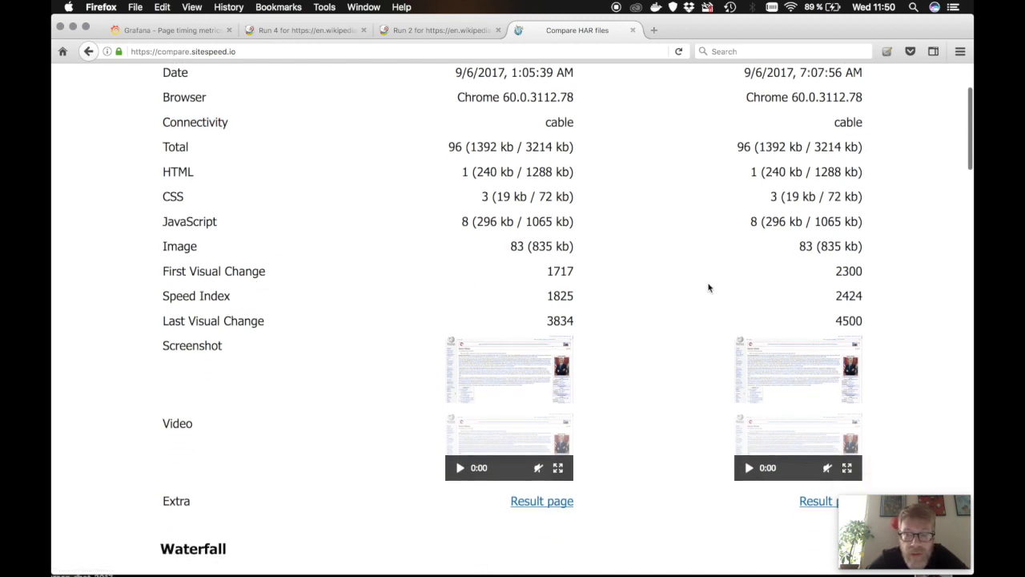
scroll(708, 288, "down", 3)
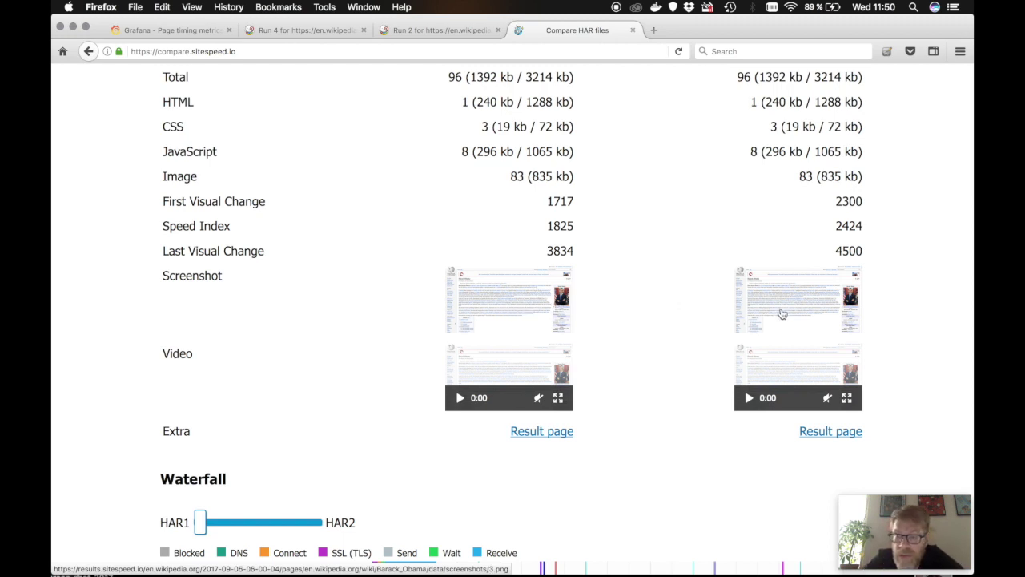
scroll(745, 269, "down", 2)
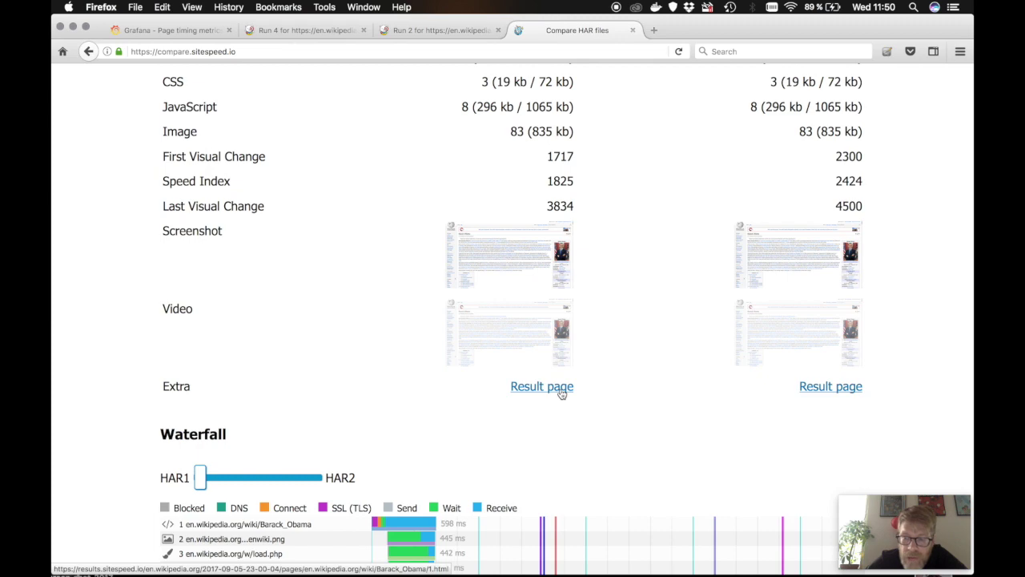
Step: View the details of the first waterfall request, close them, and try fading the waterfall towards HAR2 and back to HAR1
scroll(562, 394, "down", 10)
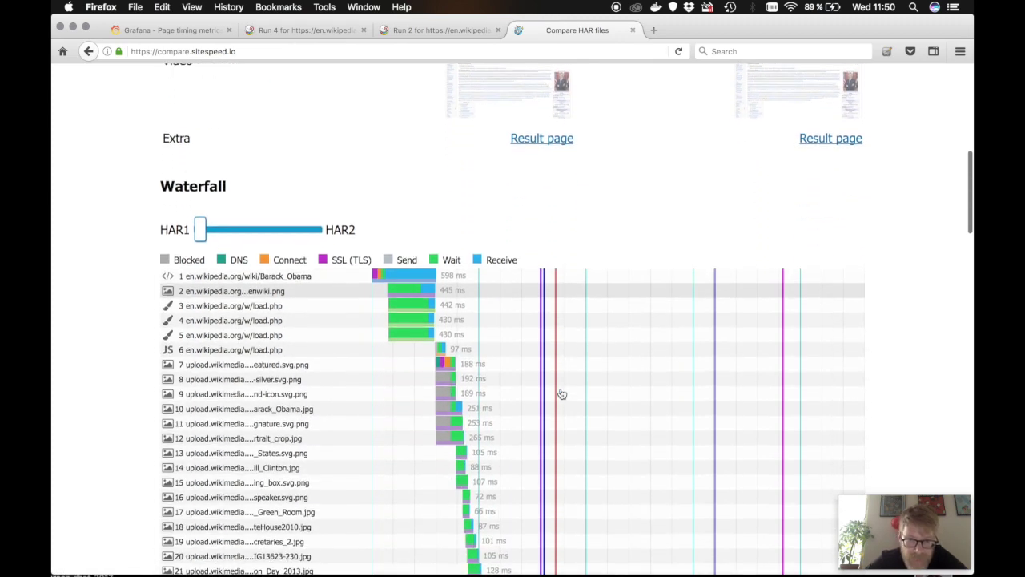
left_click(317, 273)
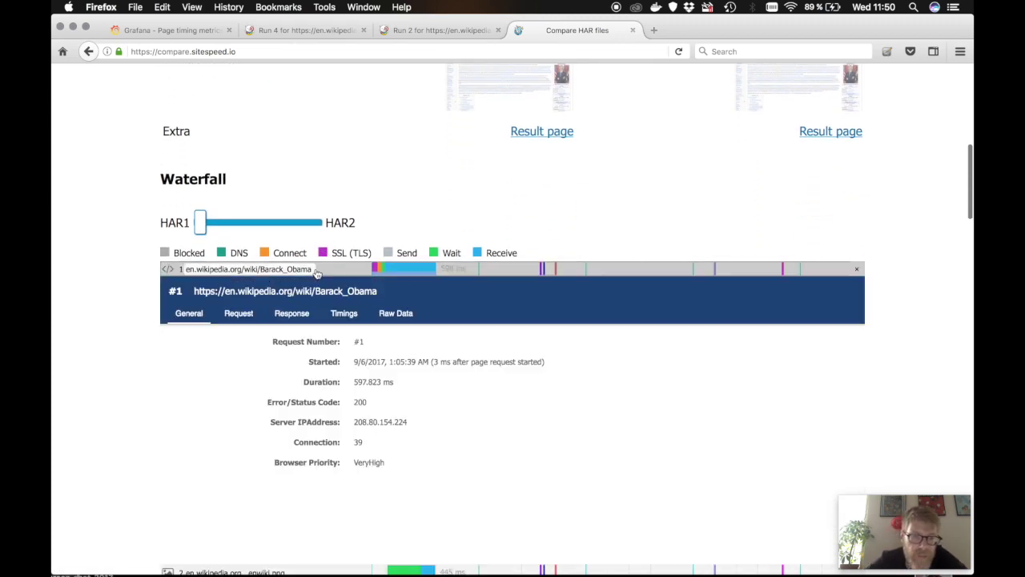
left_click(300, 270)
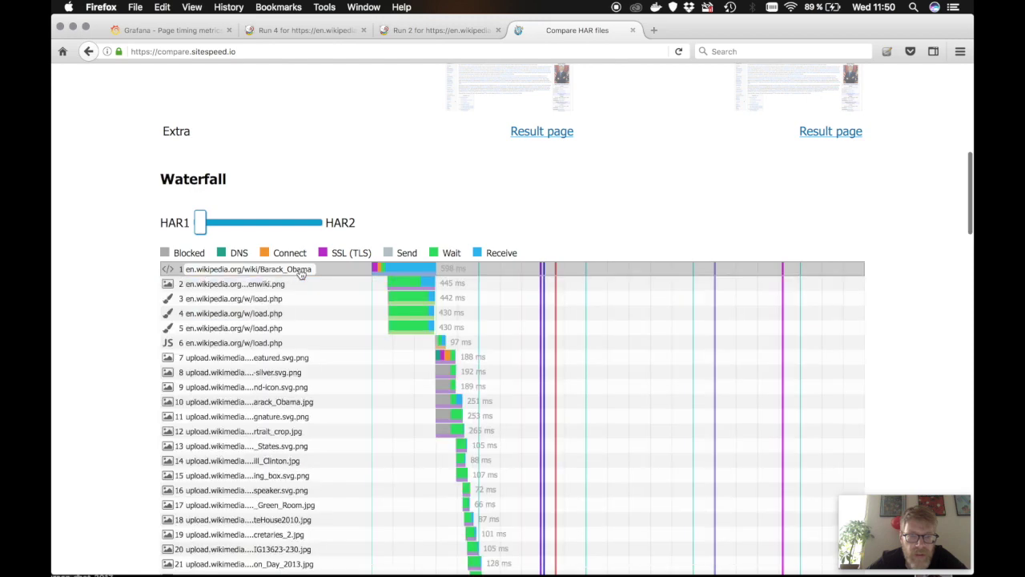
left_click(251, 222)
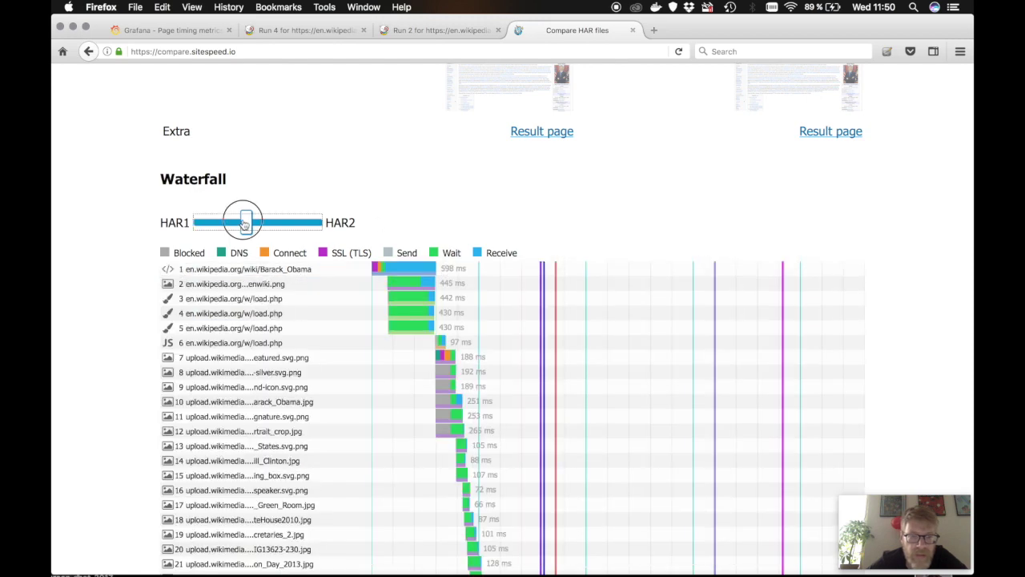
left_click(193, 224)
Step: Compare the two HARs in the Visual Progress graph and in the Domains table of requests and sizes
scroll(355, 163, "down", 20)
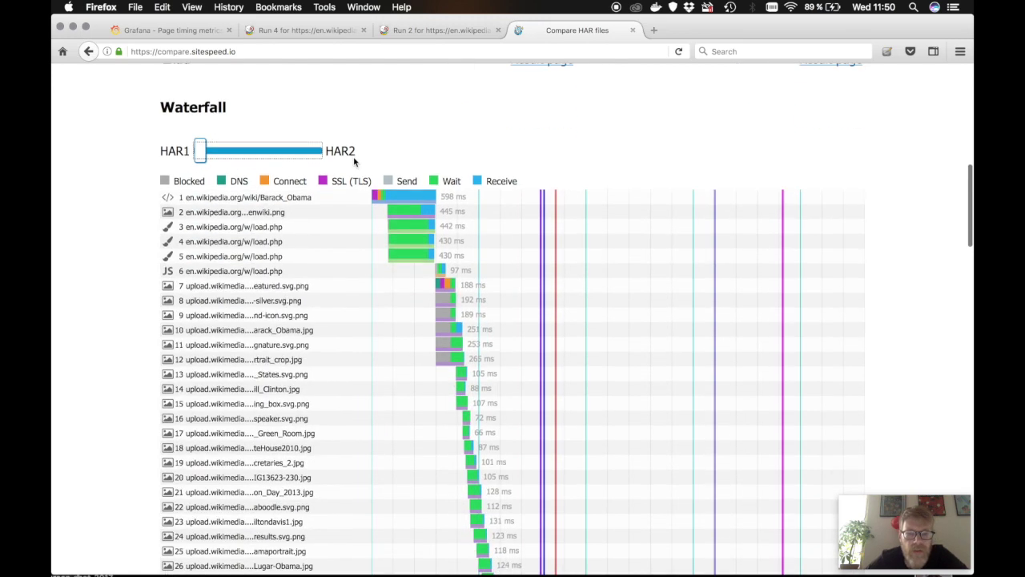
scroll(354, 163, "down", 1)
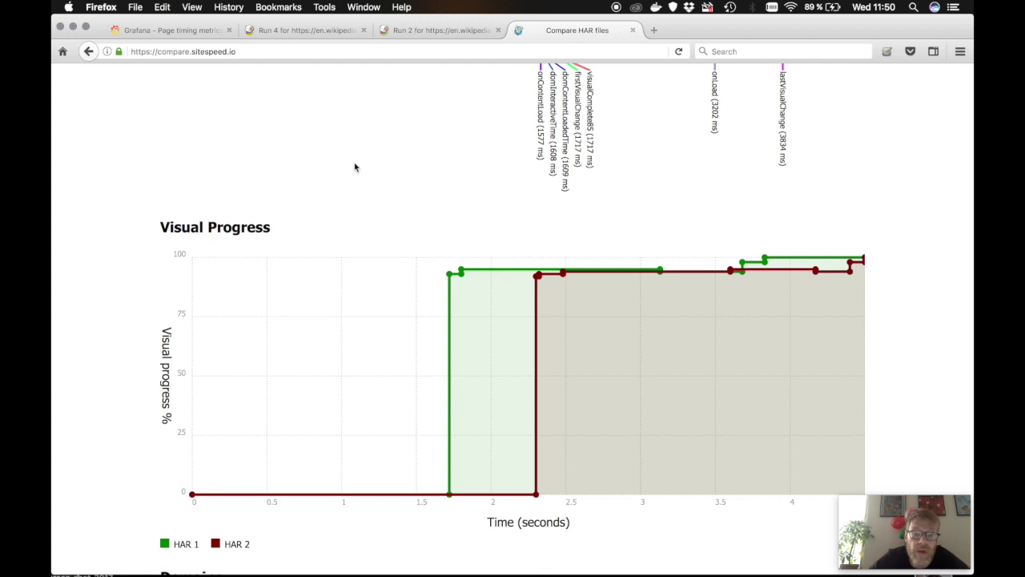
scroll(355, 162, "down", 2)
scroll(354, 167, "down", 1)
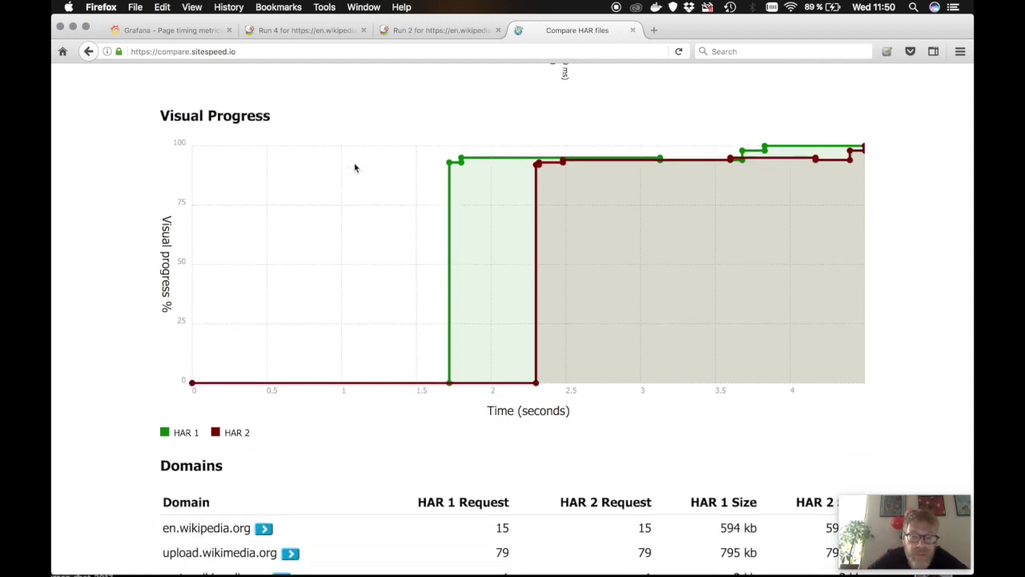
scroll(355, 167, "down", 5)
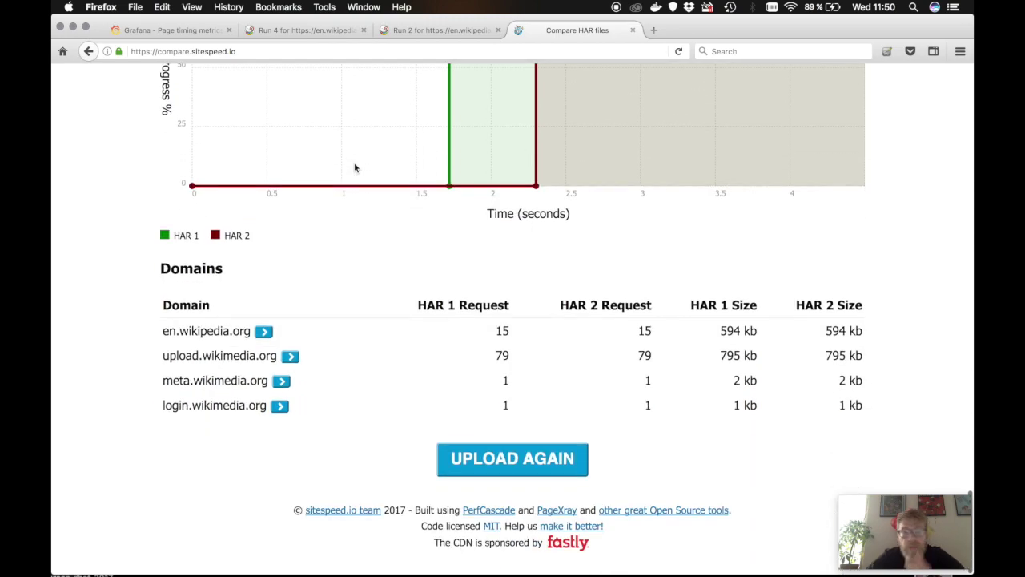